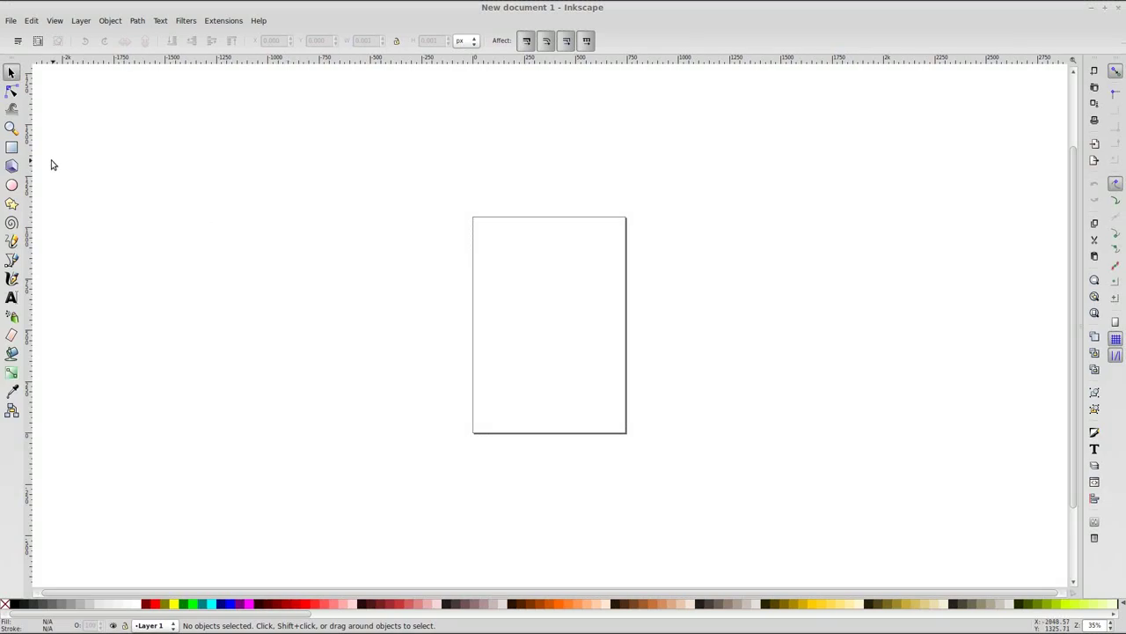
- Draw a black-filled rectangle and size it 200 × 100 px
left_click_drag(237, 265, 319, 305)
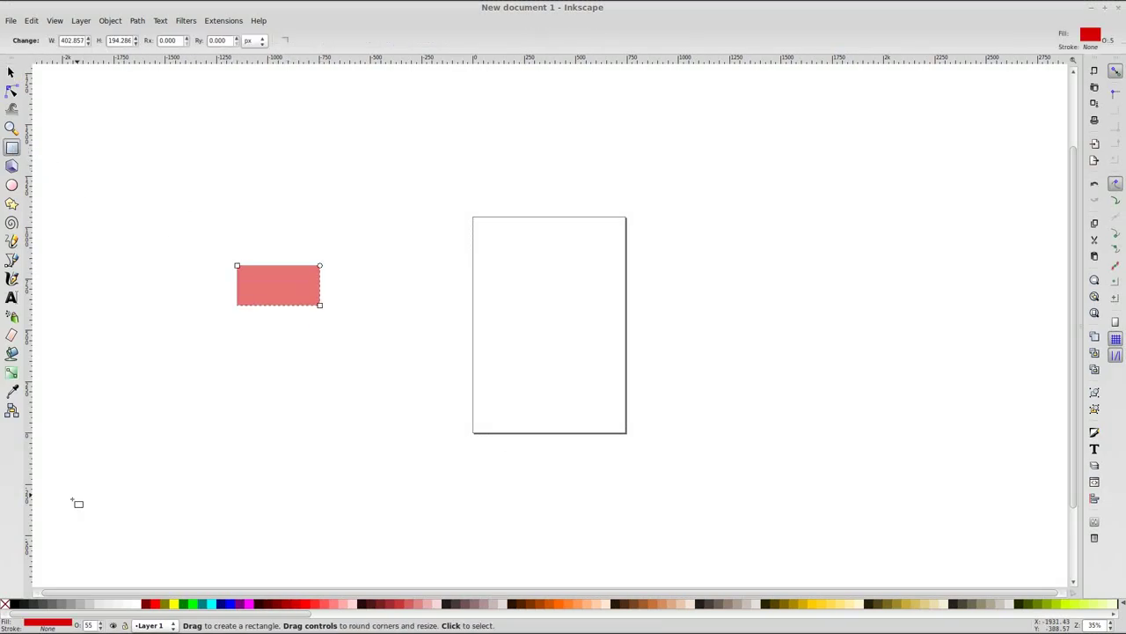
left_click(14, 603)
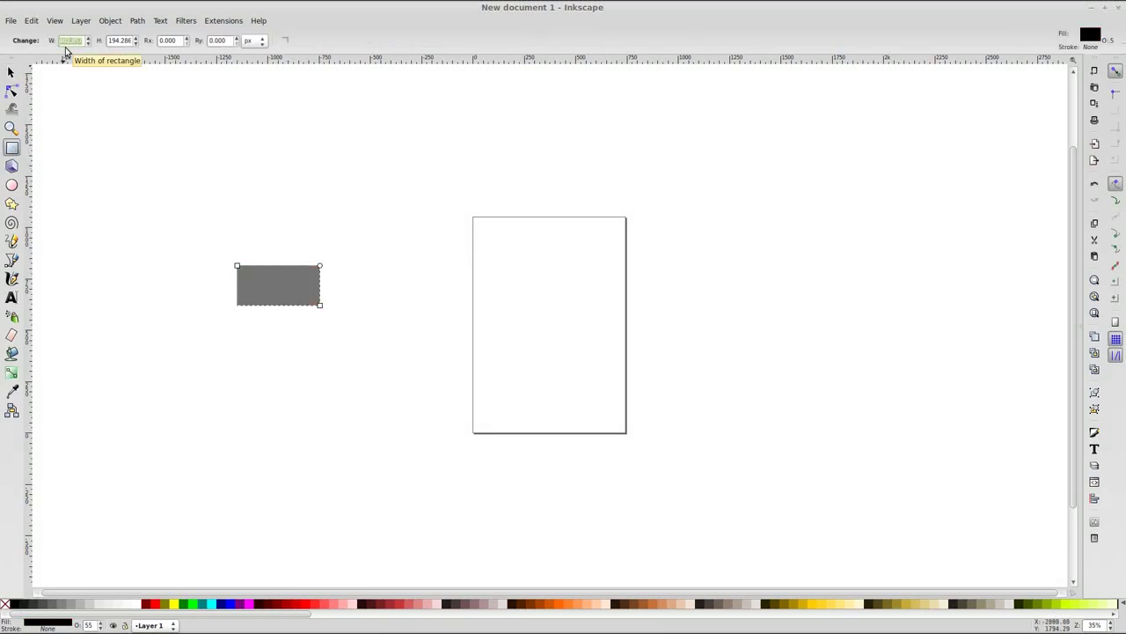
type("200")
key("Return")
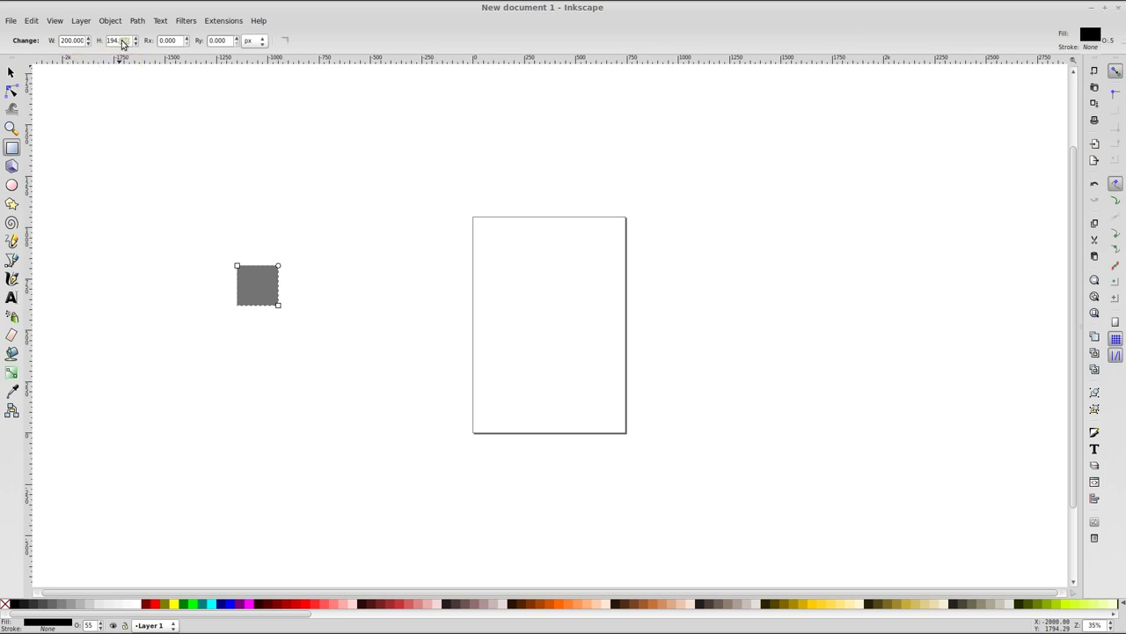
type("100")
key("Return")
- Raise the rectangle's opacity to 100 and zoom in close on it
left_click(10, 74)
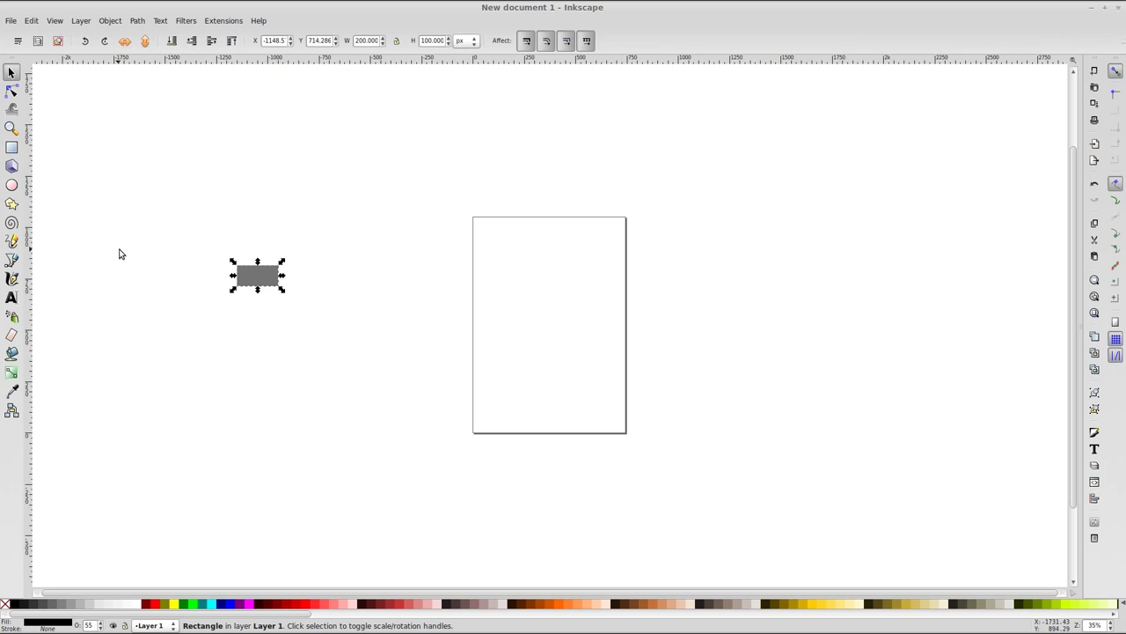
left_click(102, 622)
scroll(245, 277, "up", 4)
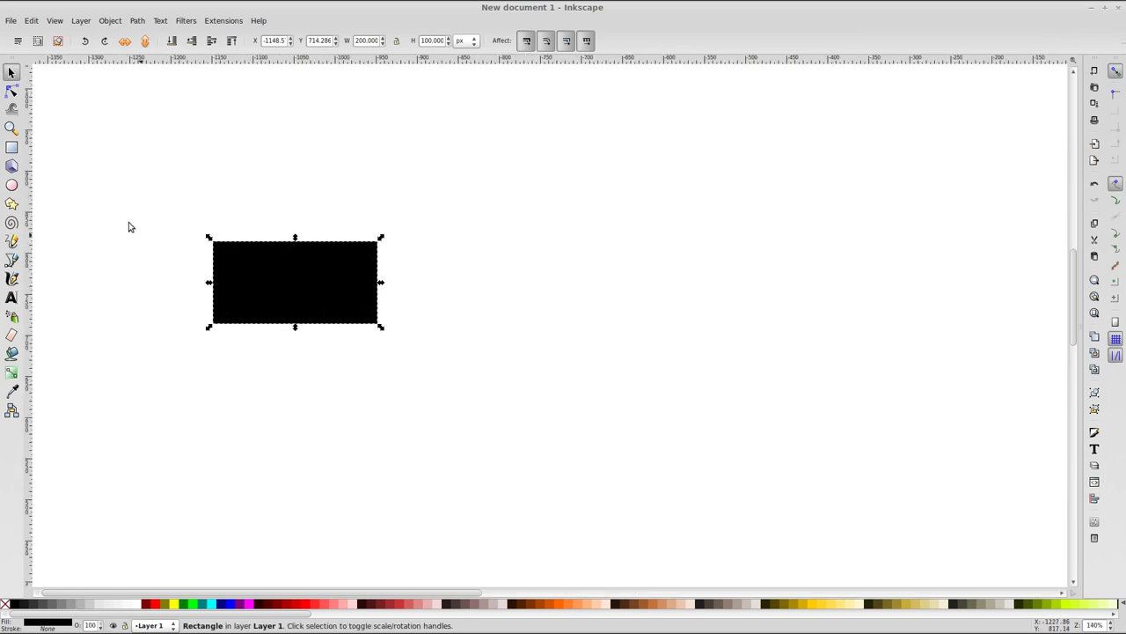
left_click(12, 129)
left_click(276, 278)
scroll(276, 278, "left", 1)
scroll(228, 212, "left", 4)
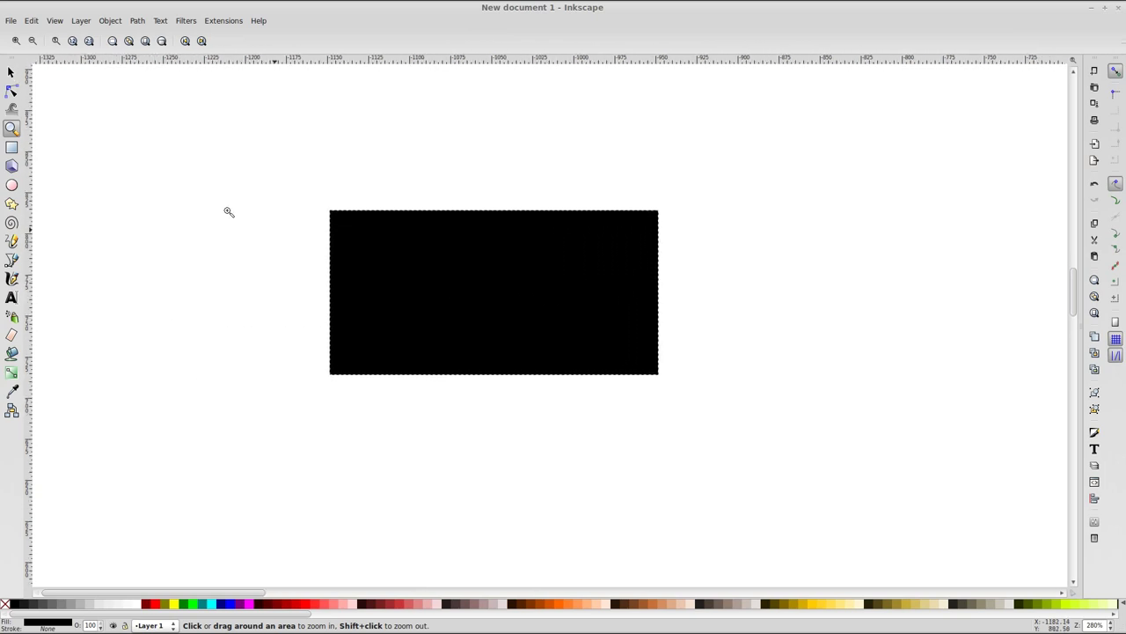
left_click(12, 73)
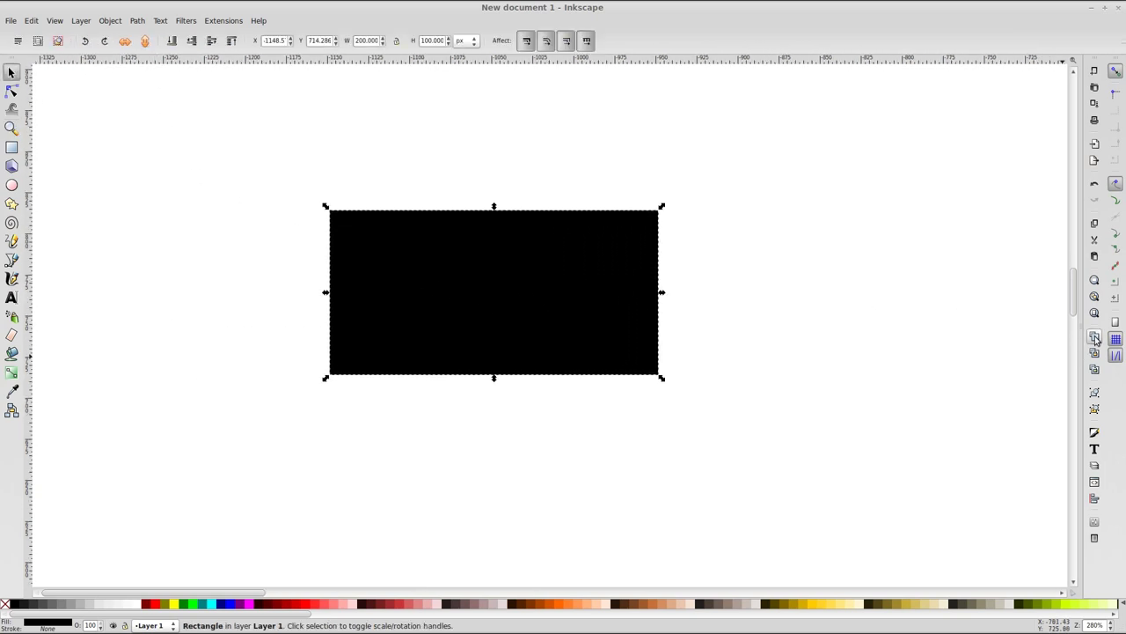
- Duplicate the rectangle beside the original and fill the copy 60% grey
key("ctrl+d")
left_click_drag(472, 287, 810, 287)
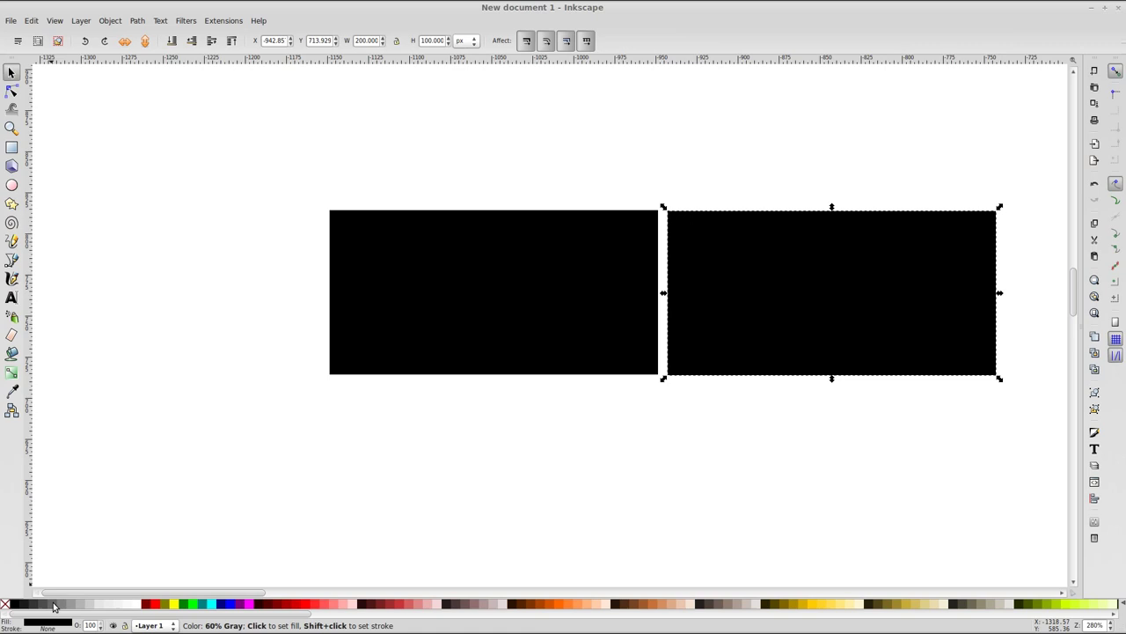
left_click(53, 604)
scroll(661, 440, "right", 3)
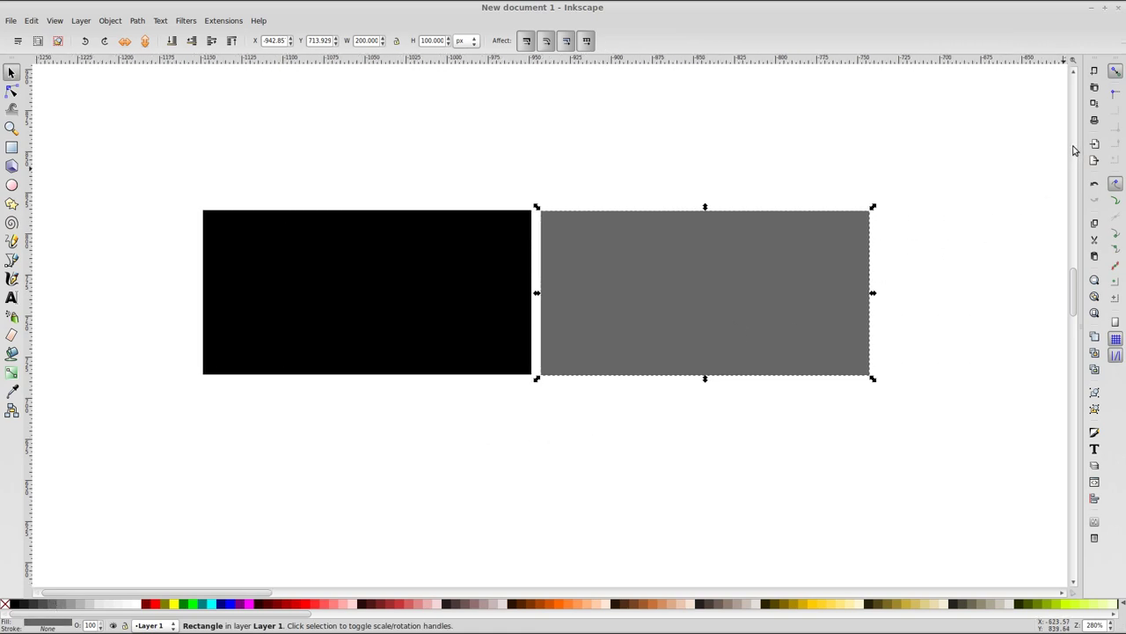
- Enable snapping, resize the grey copy to 196 × 96 px and place it over the black one
left_click(1115, 93)
left_click(1116, 160)
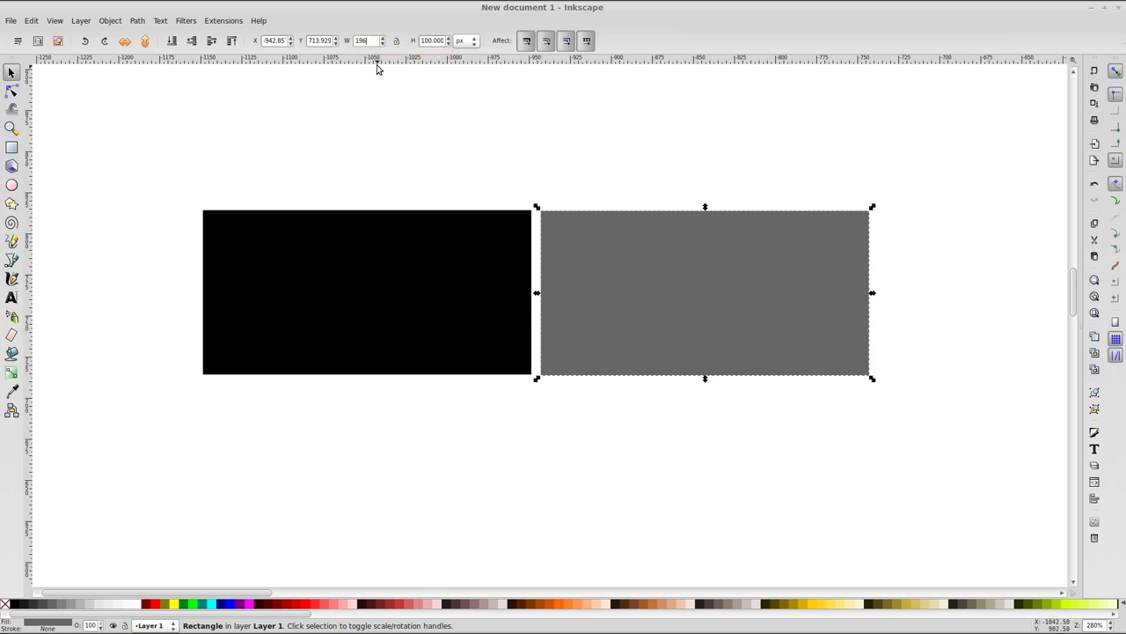
key("Return")
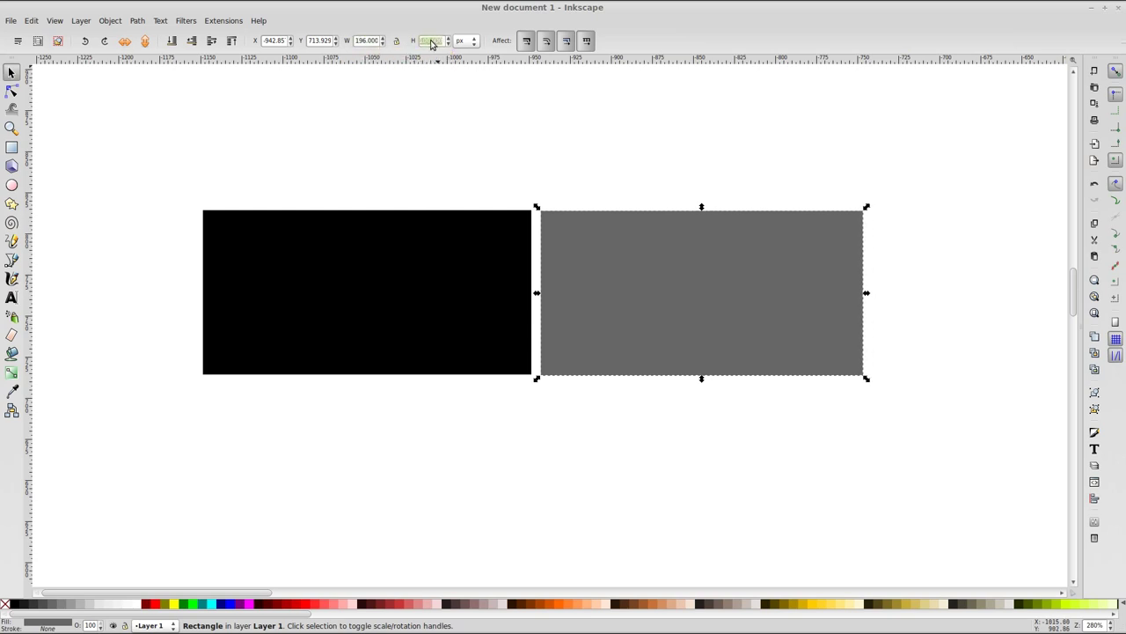
key("Return")
left_click_drag(657, 276, 360, 277)
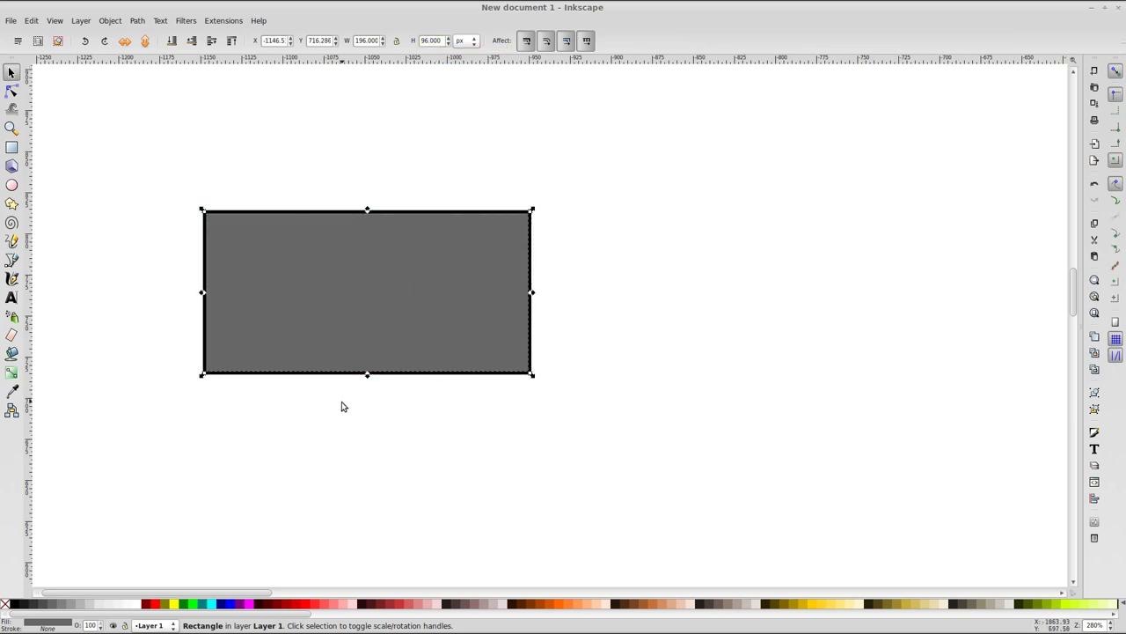
scroll(425, 404, "left", 2)
- Lay a left-to-right linear gradient across the grey rectangle with black end stops
left_click(11, 373)
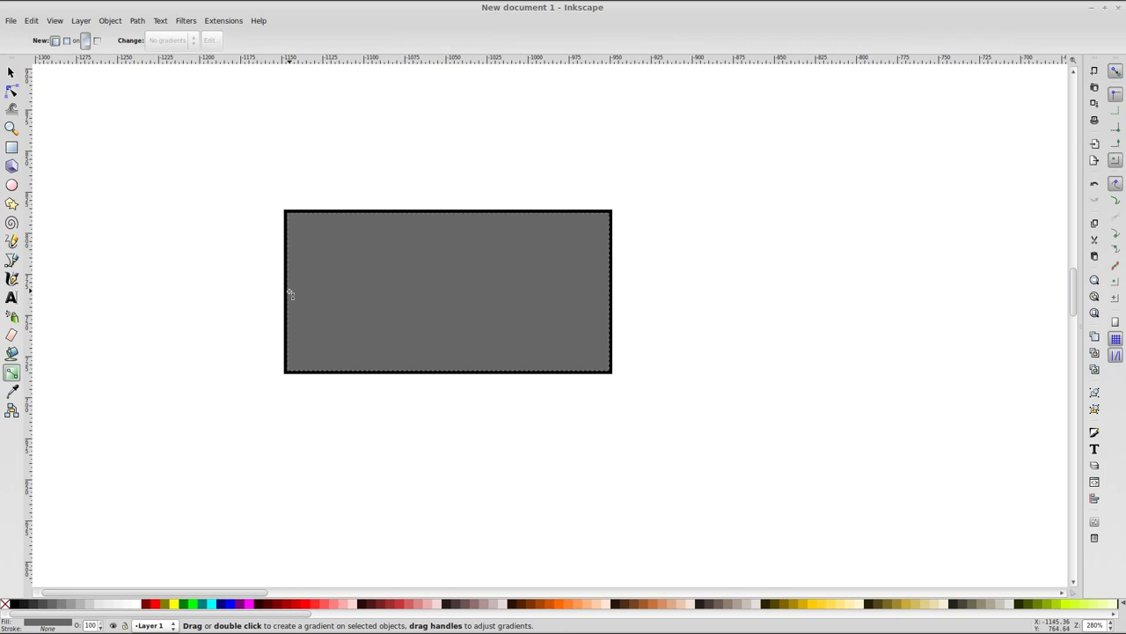
left_click_drag(290, 294, 595, 297)
left_click(606, 293)
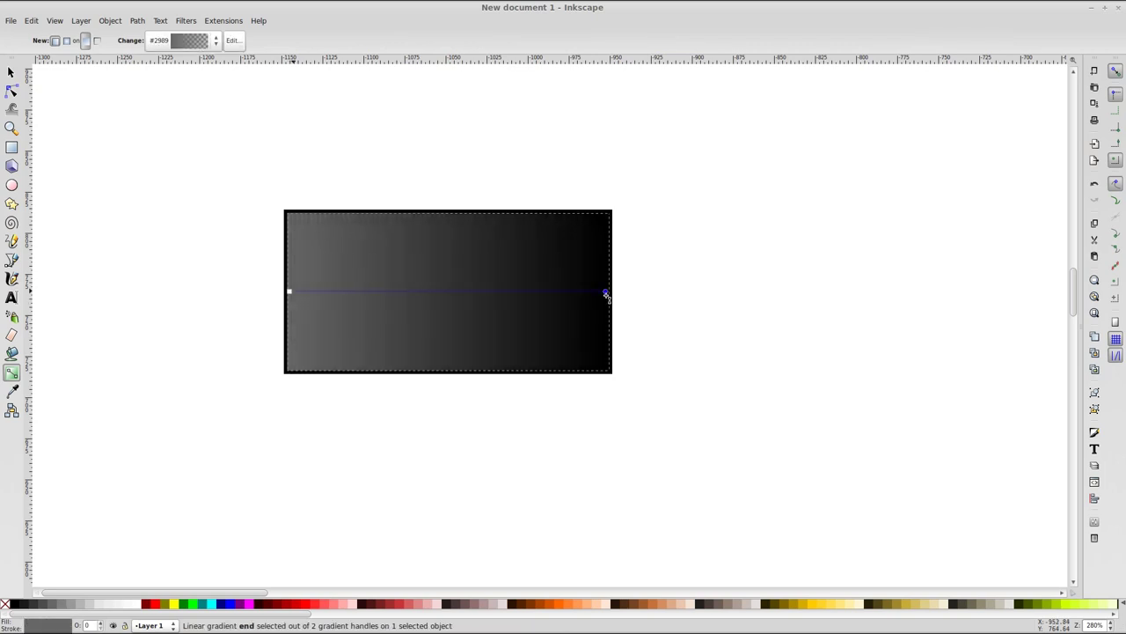
left_click(233, 40)
mouse_move(128, 321)
left_mouse_down()
mouse_move(99, 320)
mouse_move(101, 335)
left_mouse_up()
left_click(207, 196)
- Add three middle gradient stops and set their offsets, one at 0.50
left_click(111, 214)
left_click(111, 214)
left_click(111, 214)
left_click(201, 196)
left_click(149, 216)
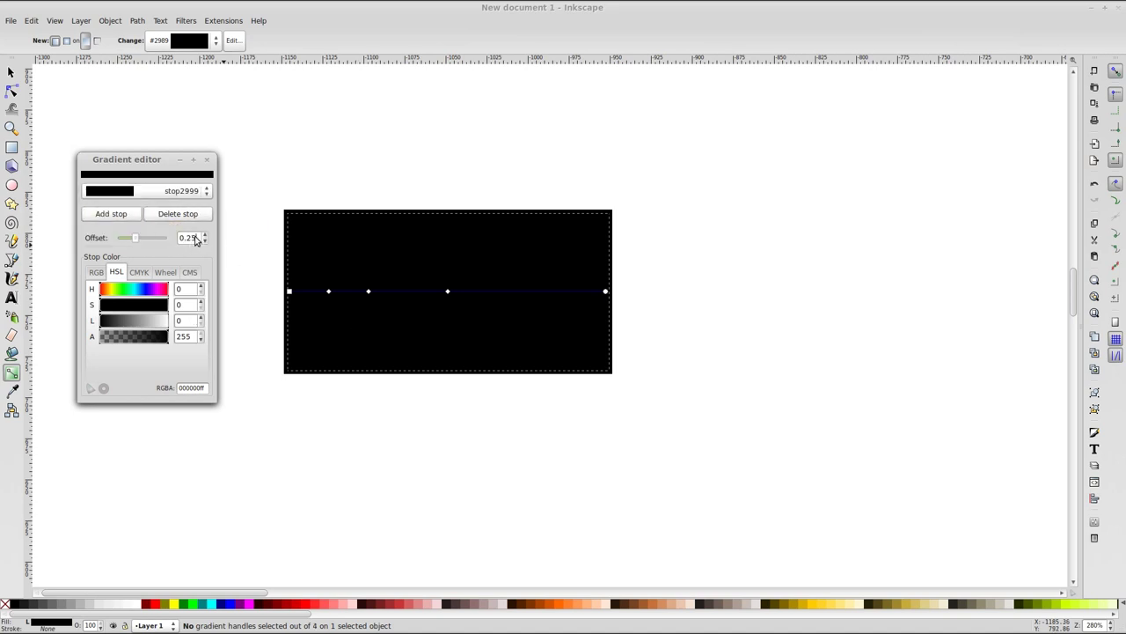
type("0.5")
key("Return")
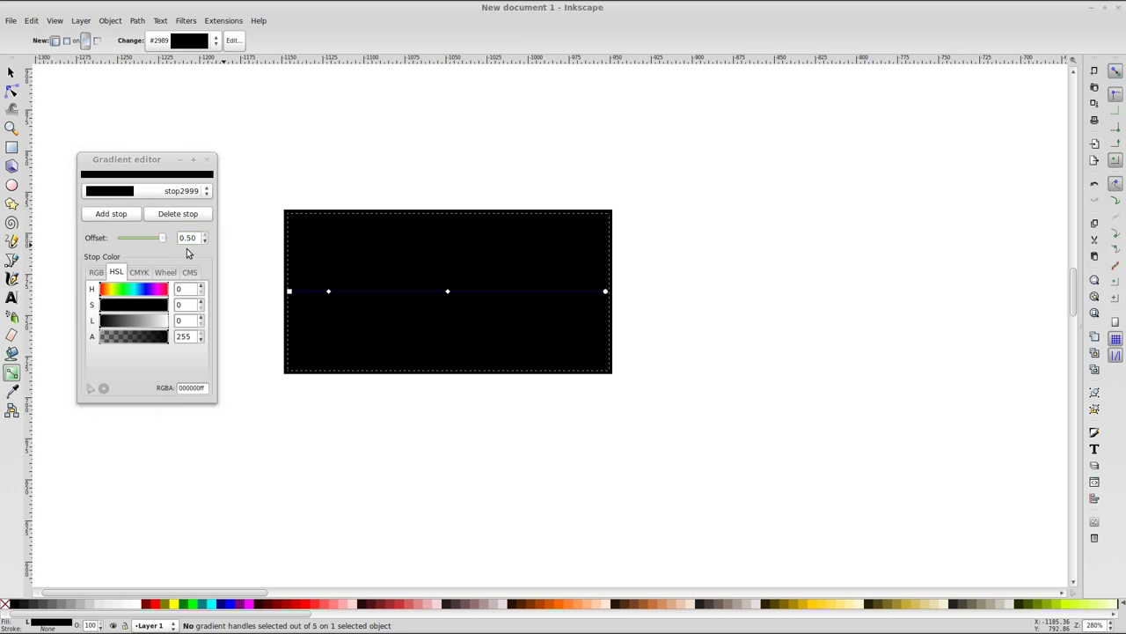
left_click(186, 191)
left_click(145, 206)
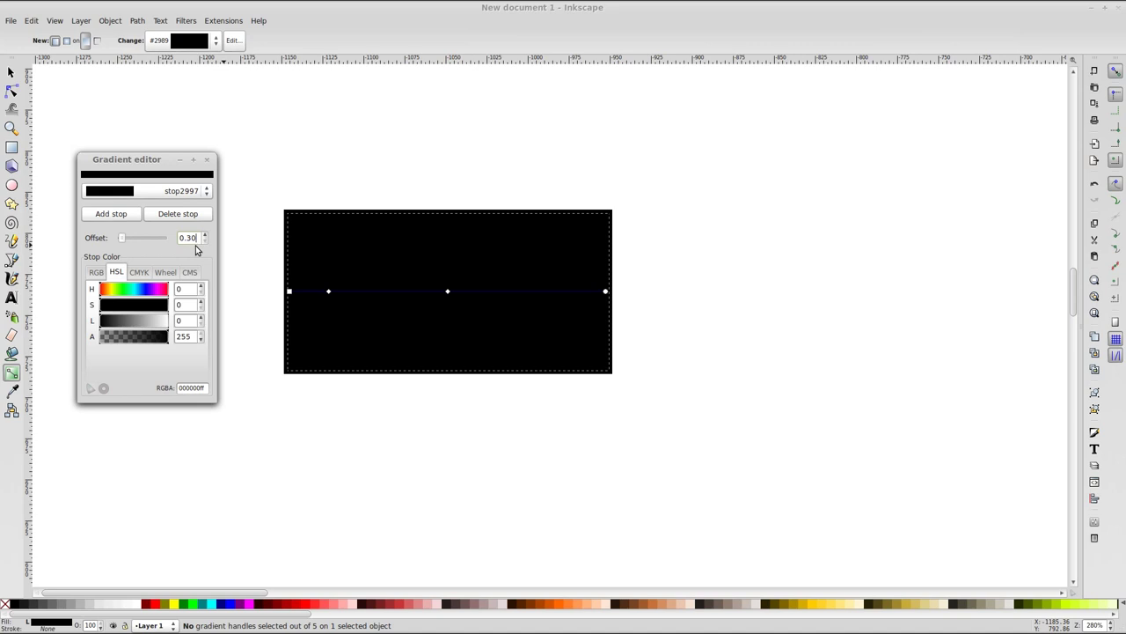
left_click(193, 191)
left_click(151, 202)
key("Return")
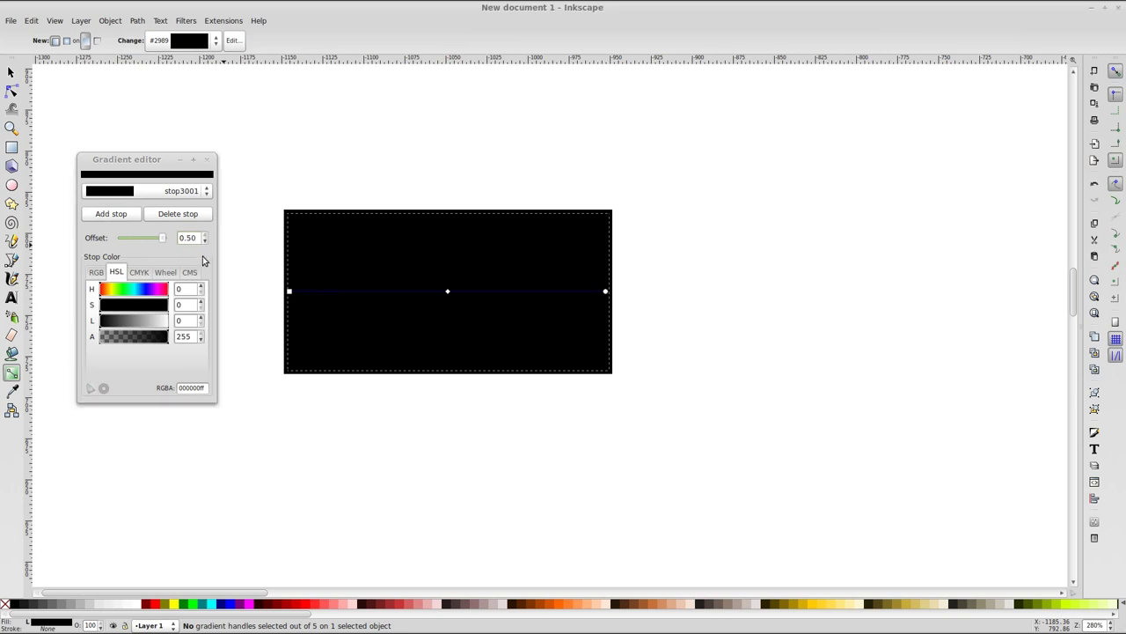
- Nudge stop2997's offset and give the middle stop2999 lightness 70
left_click(199, 192)
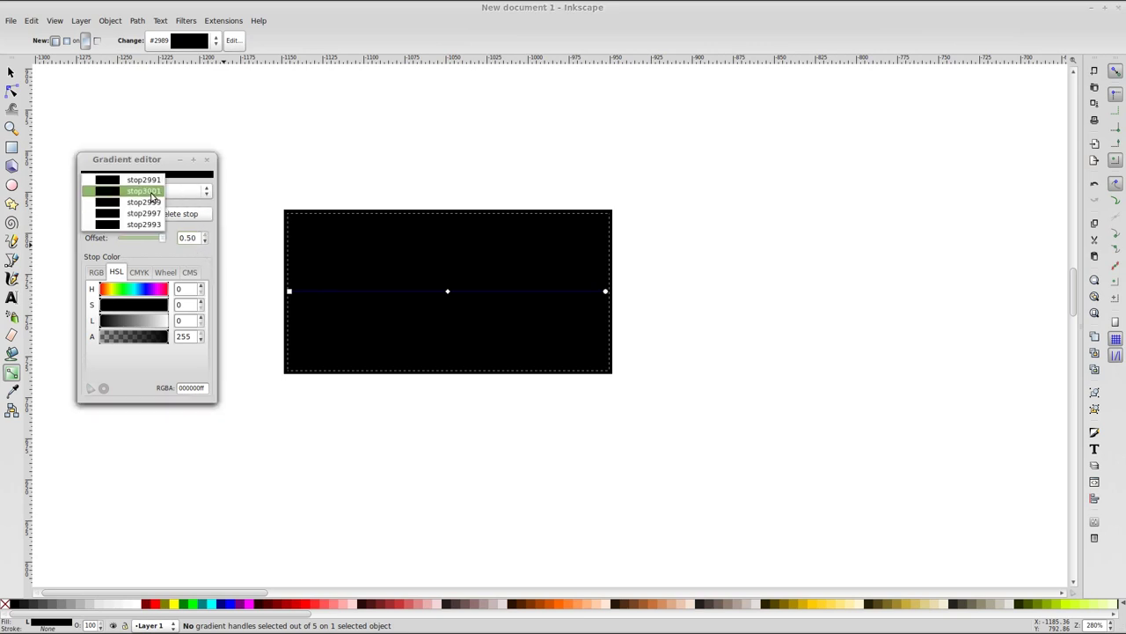
left_click(150, 196)
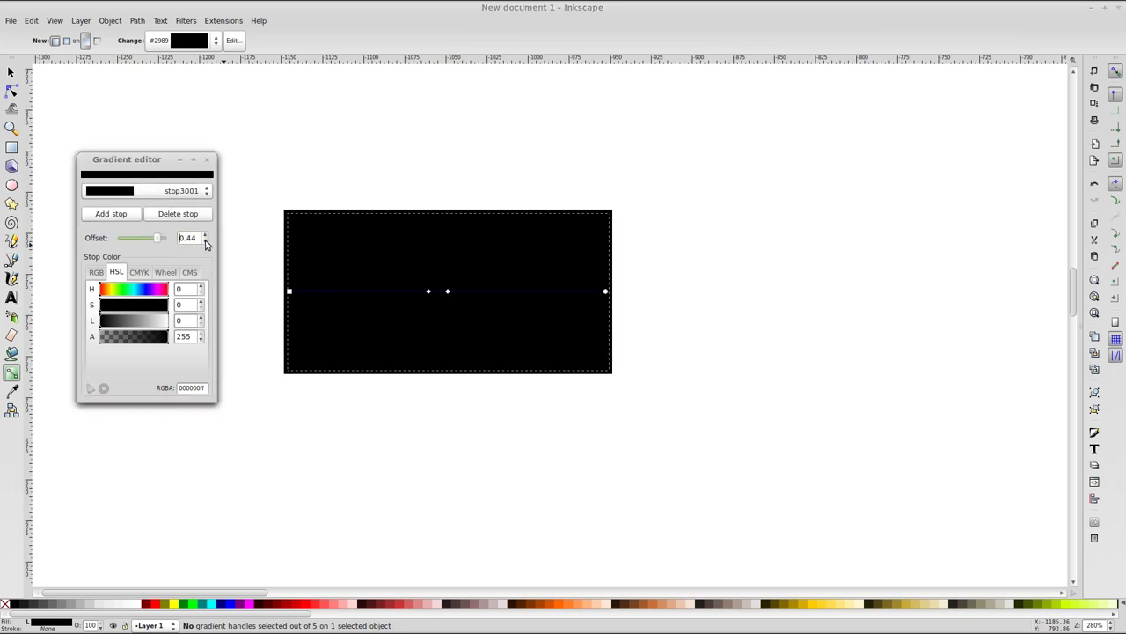
left_click(197, 191)
left_click(115, 215)
left_click(205, 235)
left_click(176, 191)
left_click(132, 180)
double_click(180, 322)
type("70")
key("Return")
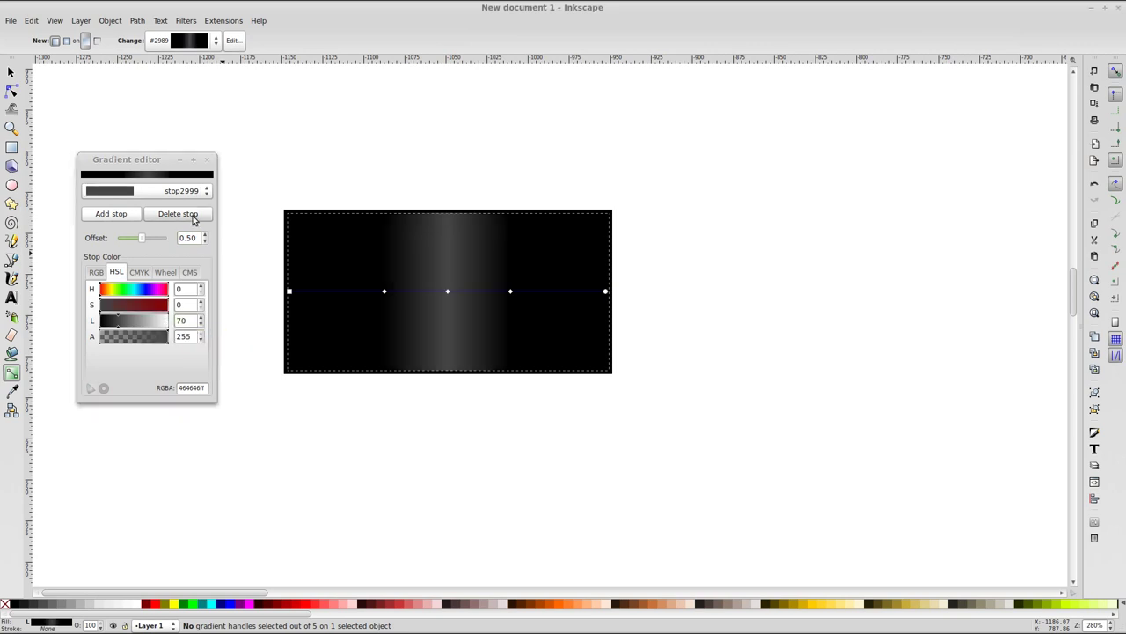
- Set lightness 60 on the stops at 0.30 and 0.70, then close the gradient editor
left_click(194, 191)
left_click(150, 201)
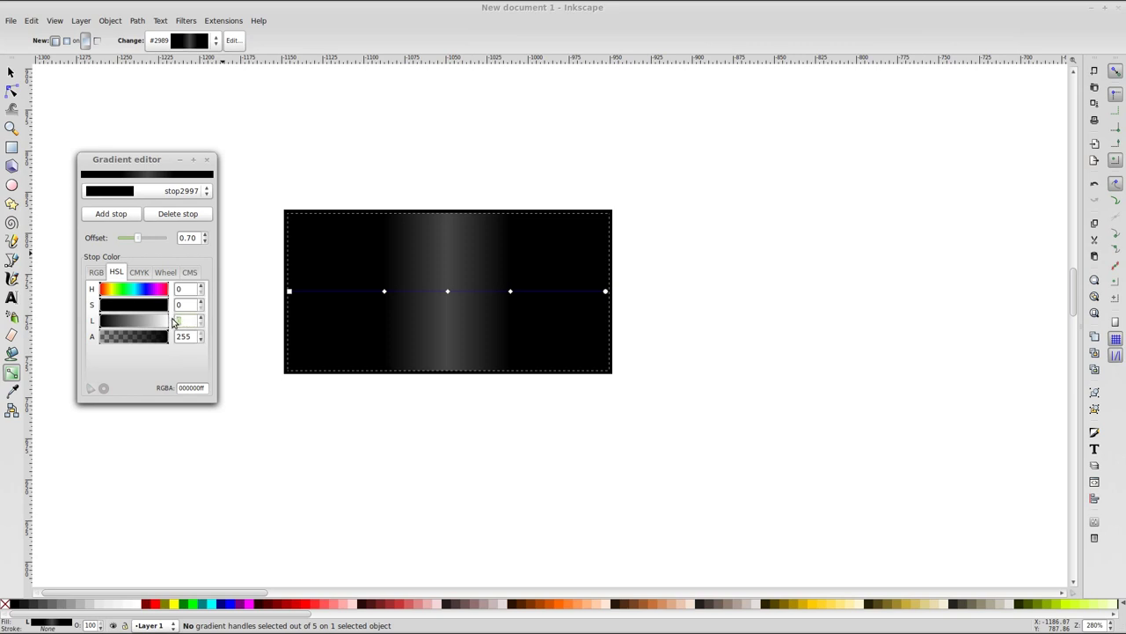
type("60")
key("Return")
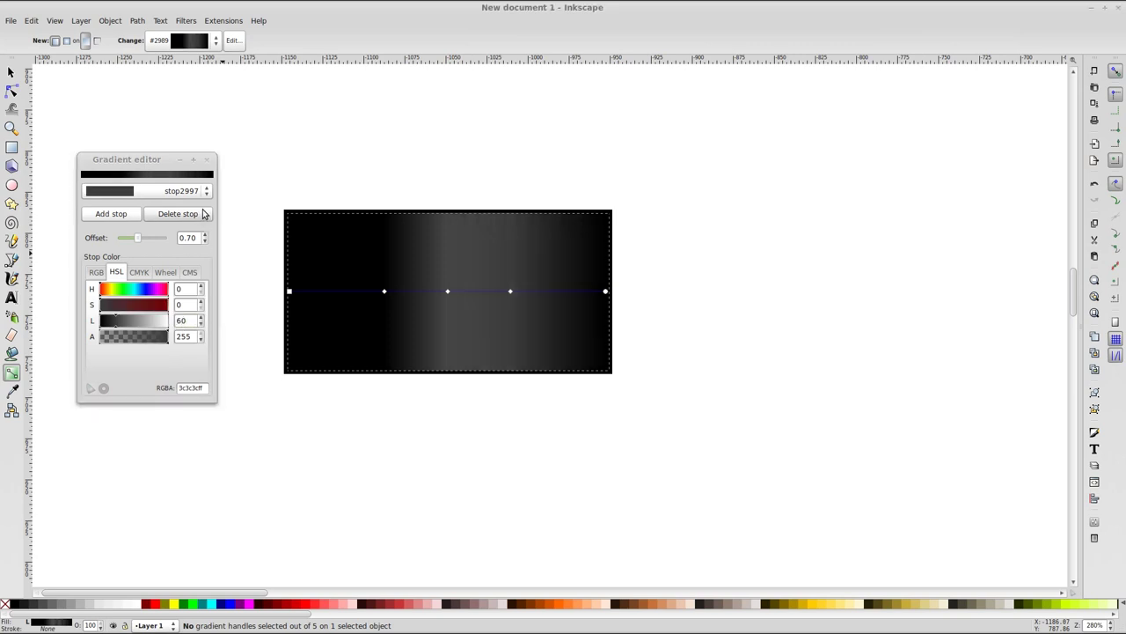
left_click(193, 191)
left_click(140, 168)
type("60")
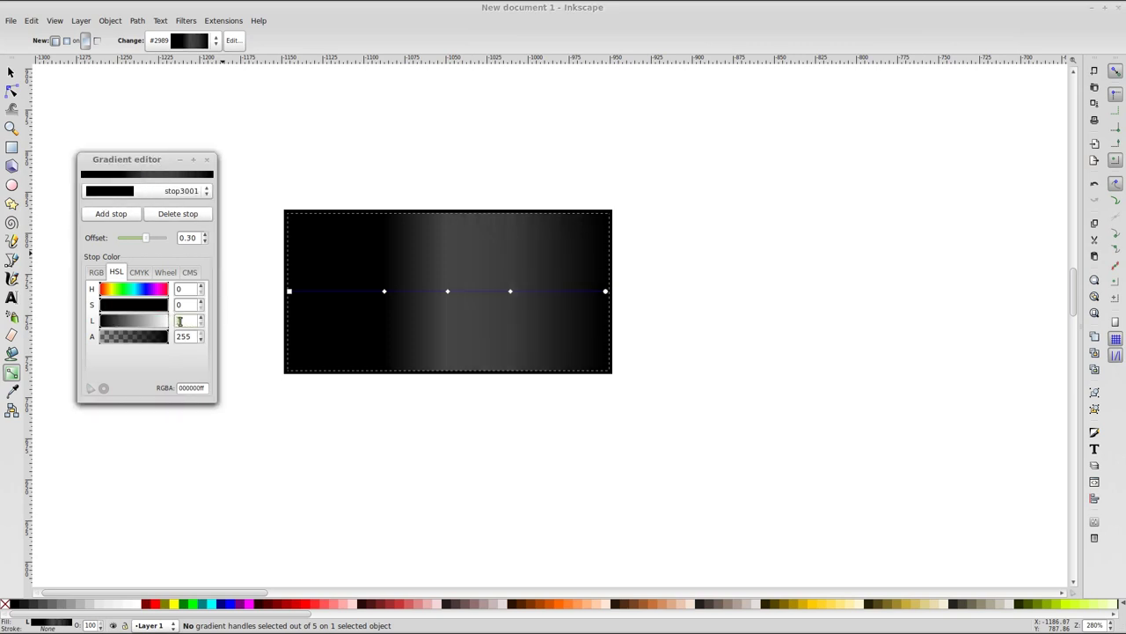
key("Return")
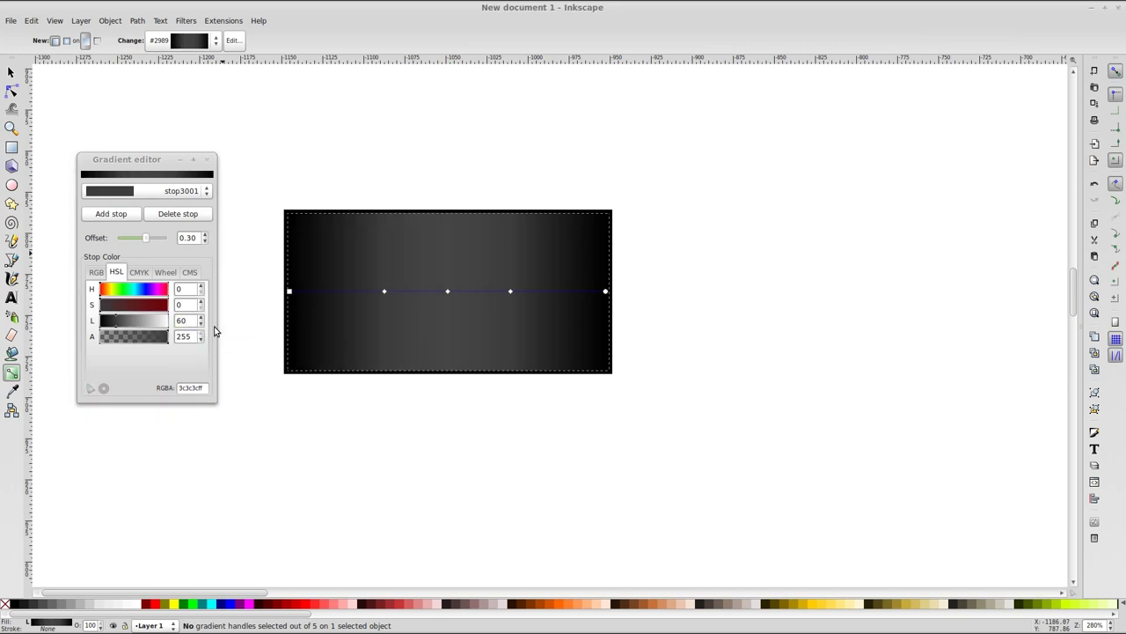
left_click(132, 190)
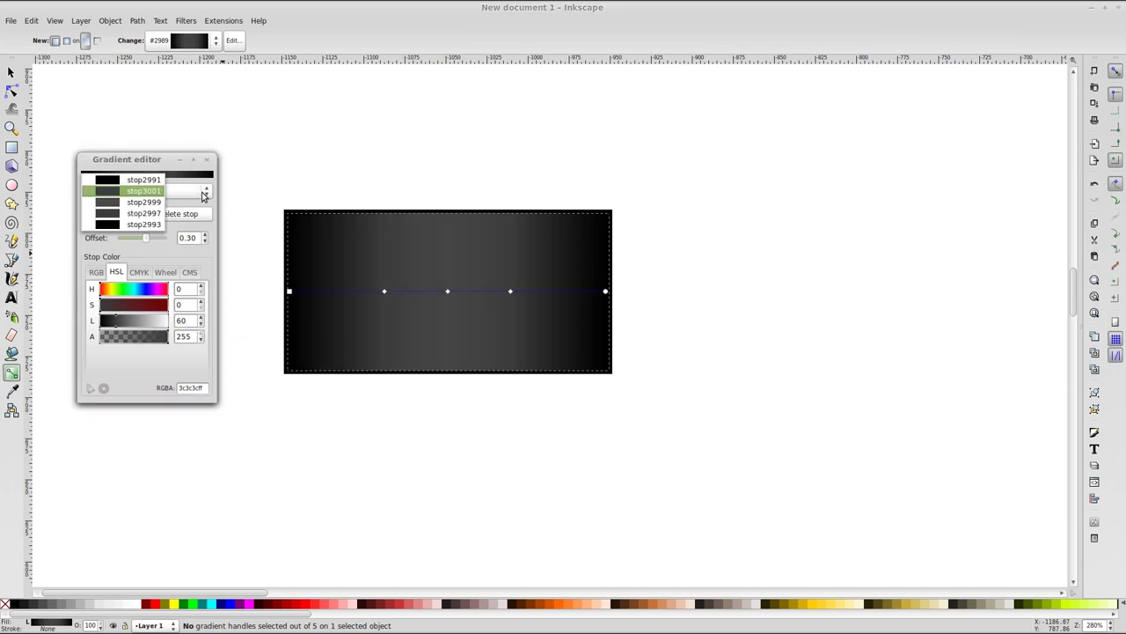
left_click(132, 202)
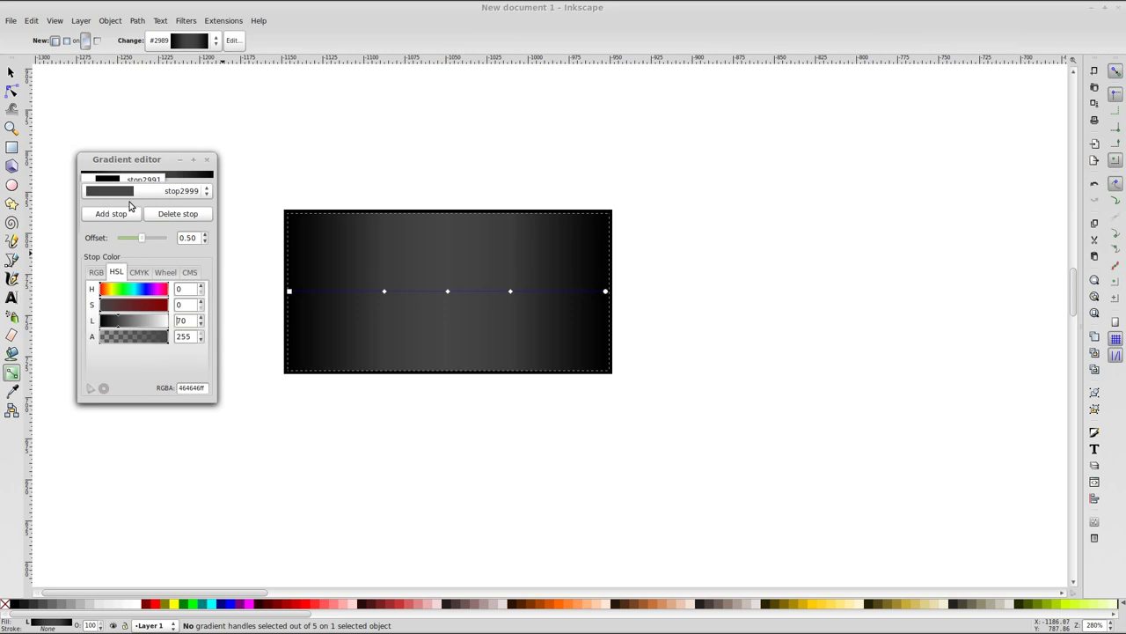
left_click(207, 159)
left_click(12, 72)
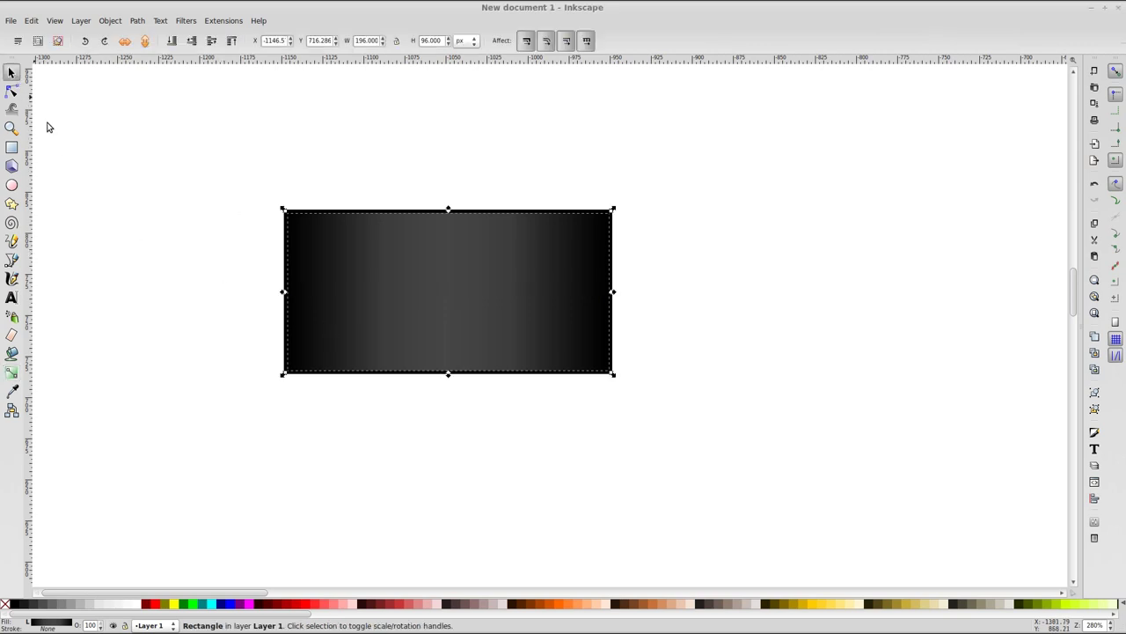
- Group the black and grey rectangles into a single shaded strip
left_click_drag(264, 181, 650, 414)
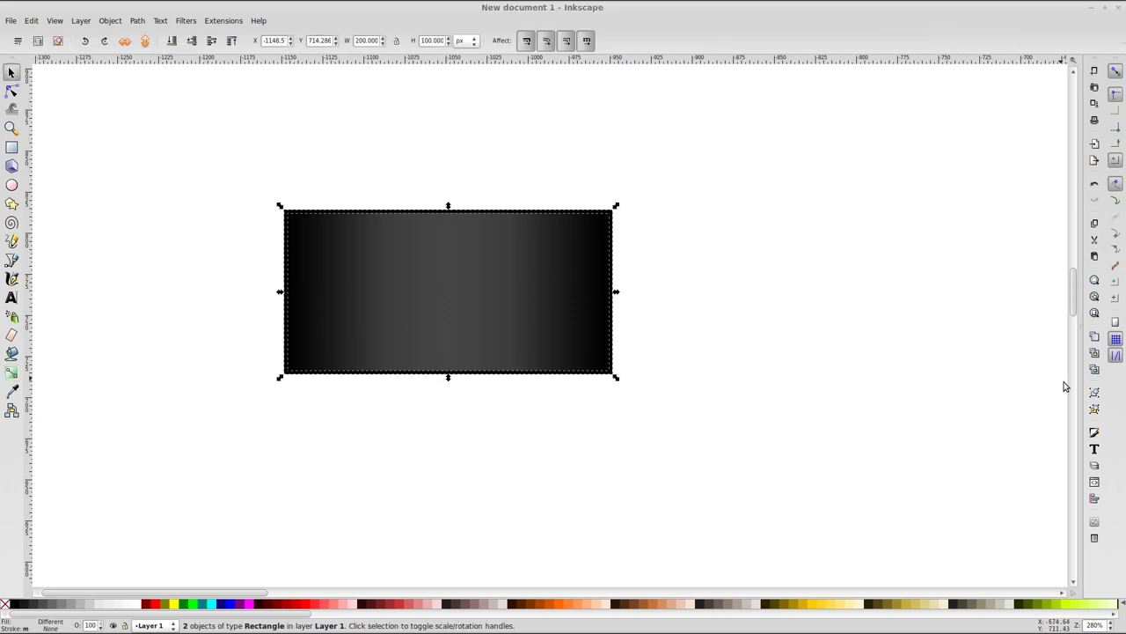
left_click(1095, 393)
scroll(572, 384, "right", 3)
scroll(528, 369, "down", 1)
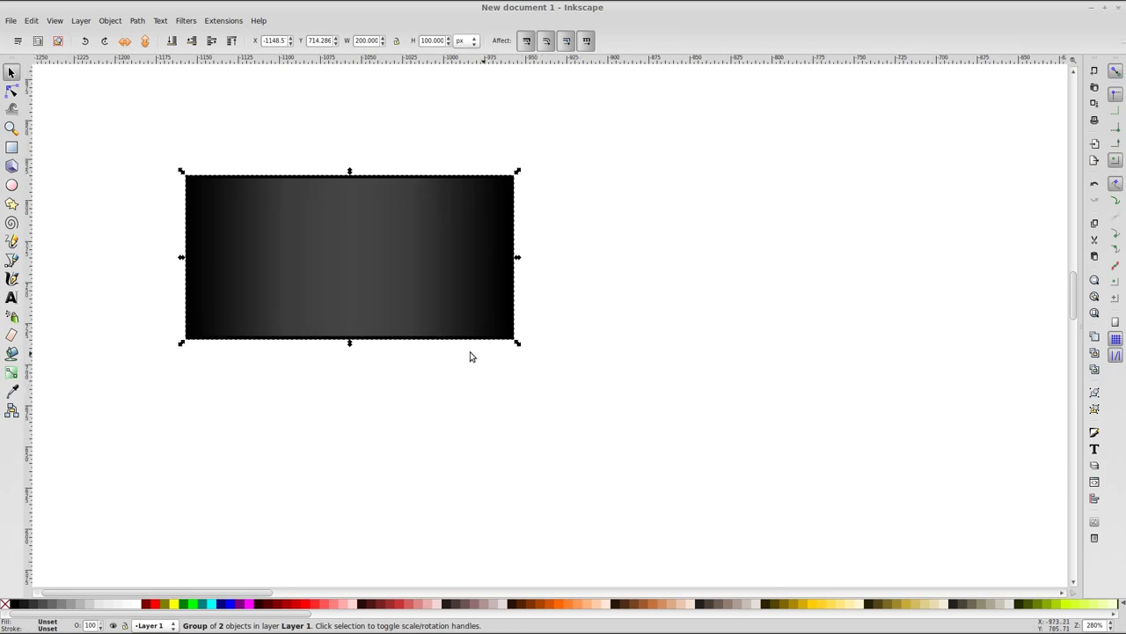
left_click(1094, 394)
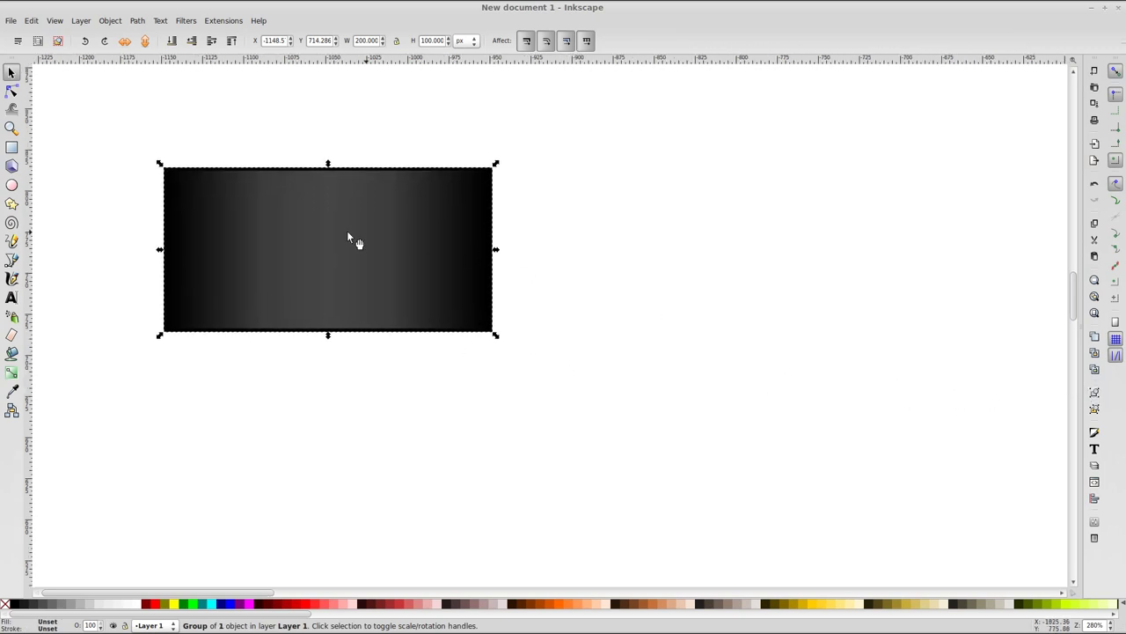
left_click_drag(352, 239, 473, 237)
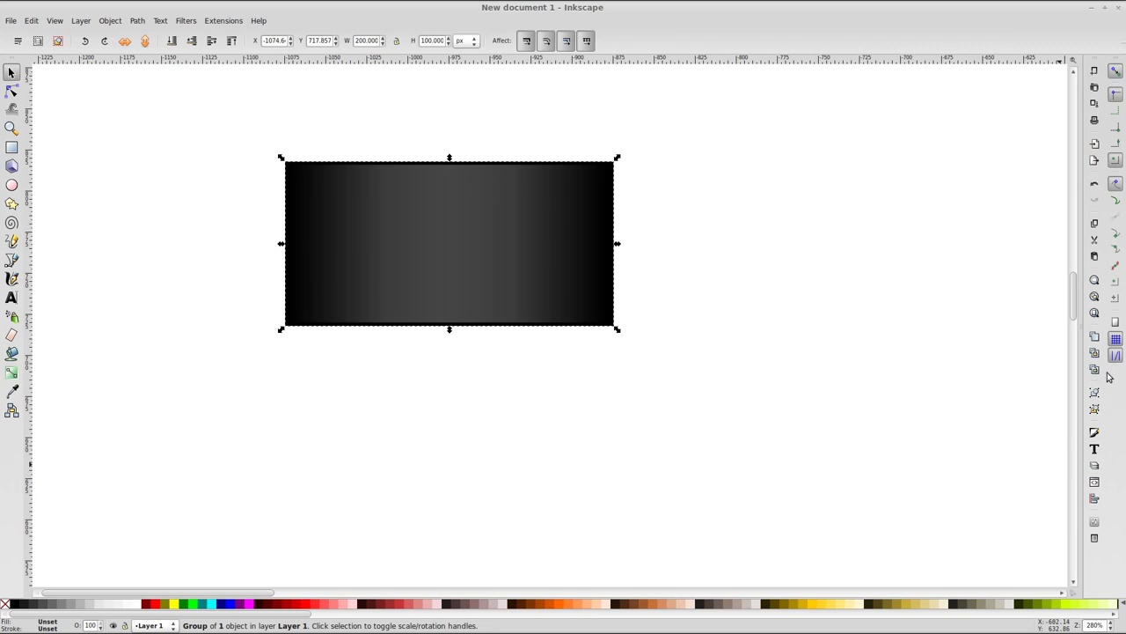
left_click(1095, 336)
- Stamp several copies of the strip around the canvas and turn on snapping
left_click_drag(440, 248, 774, 365)
mouse_move(548, 223)
left_mouse_down()
mouse_move(344, 405)
mouse_move(604, 458)
mouse_move(377, 267)
mouse_move(880, 222)
left_mouse_up()
key("space")
key("space")
key("space")
left_click_drag(494, 243, 452, 219)
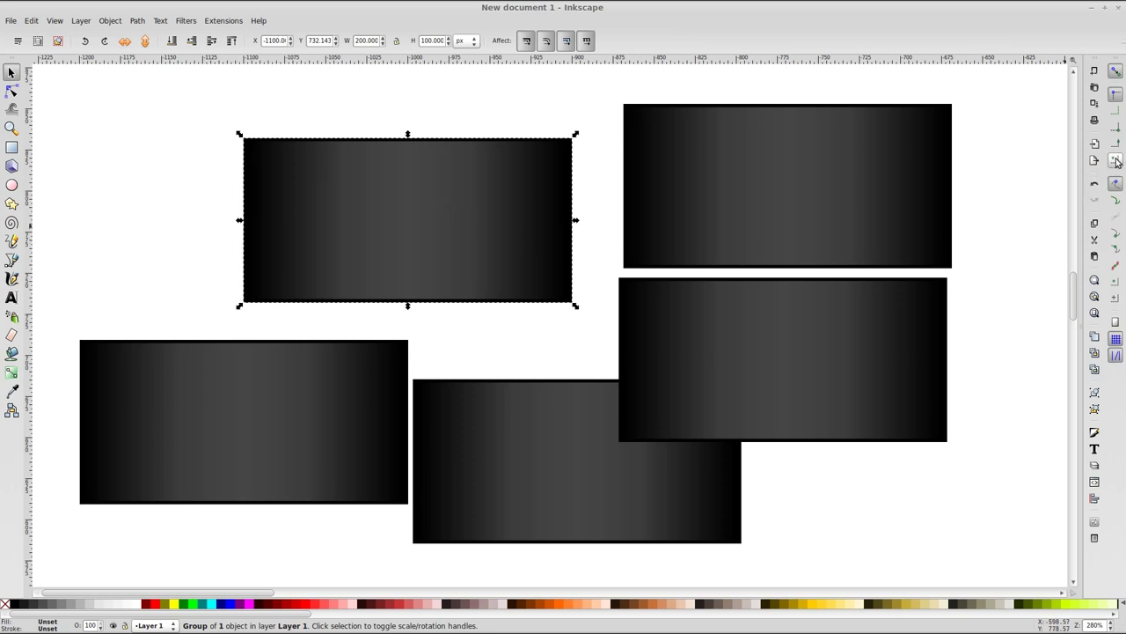
left_click(1115, 128)
- Rotate two strips 90° upright and snap all five into a stepped weave cluster
left_click(160, 343)
left_click(104, 41)
left_click_drag(176, 268, 258, 315)
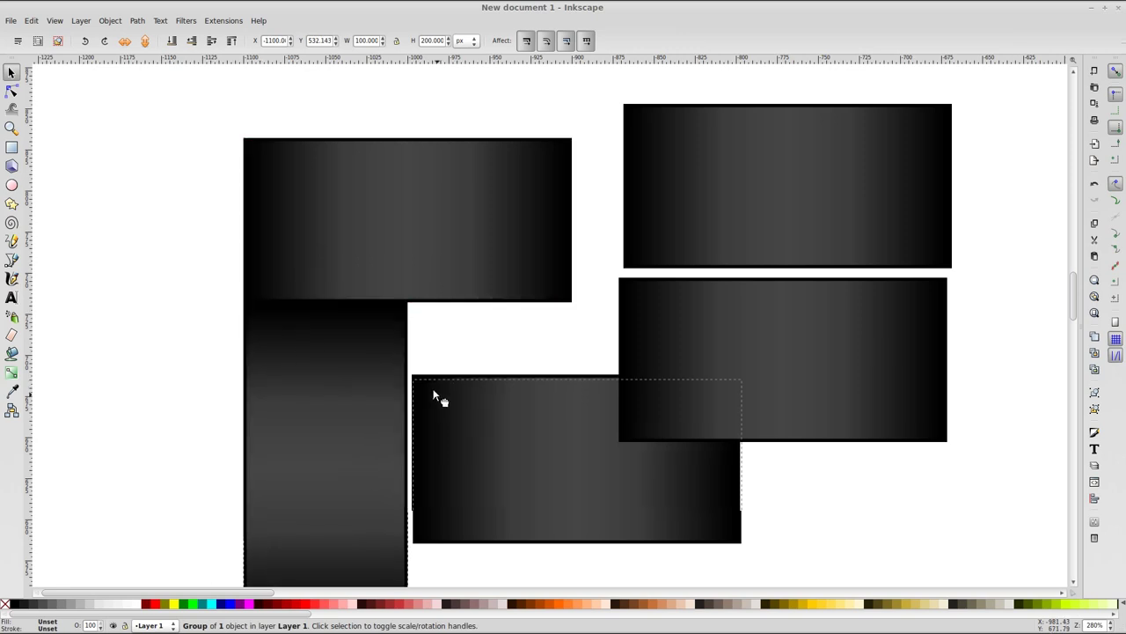
left_click_drag(437, 398, 432, 323)
left_click_drag(721, 167, 664, 466)
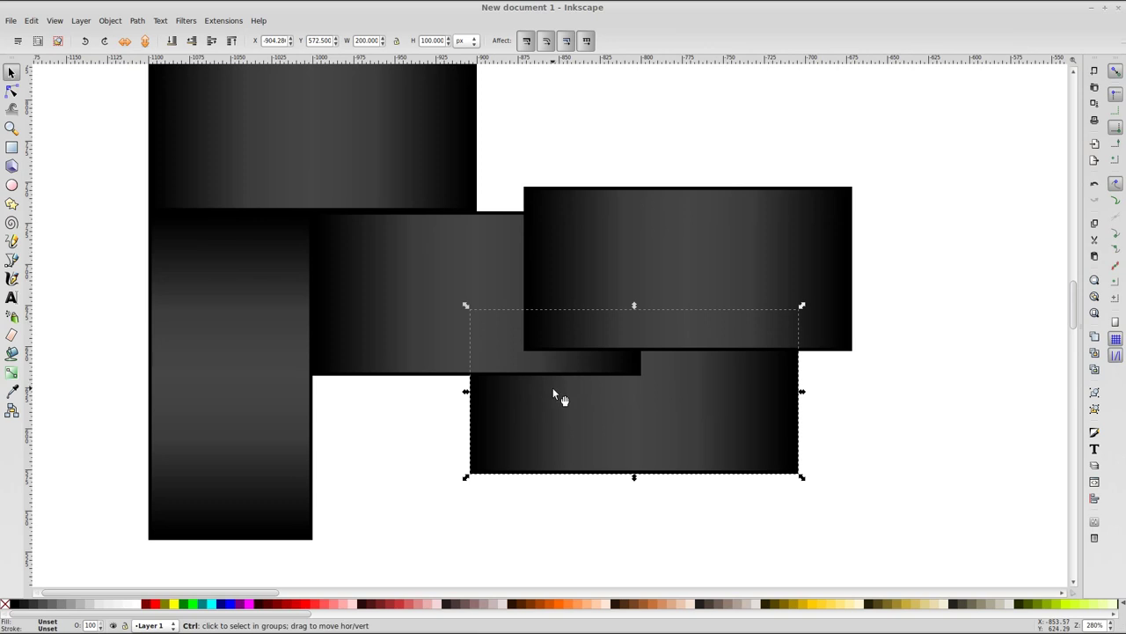
scroll(553, 392, "down", 2)
key("Tab")
left_click(104, 40)
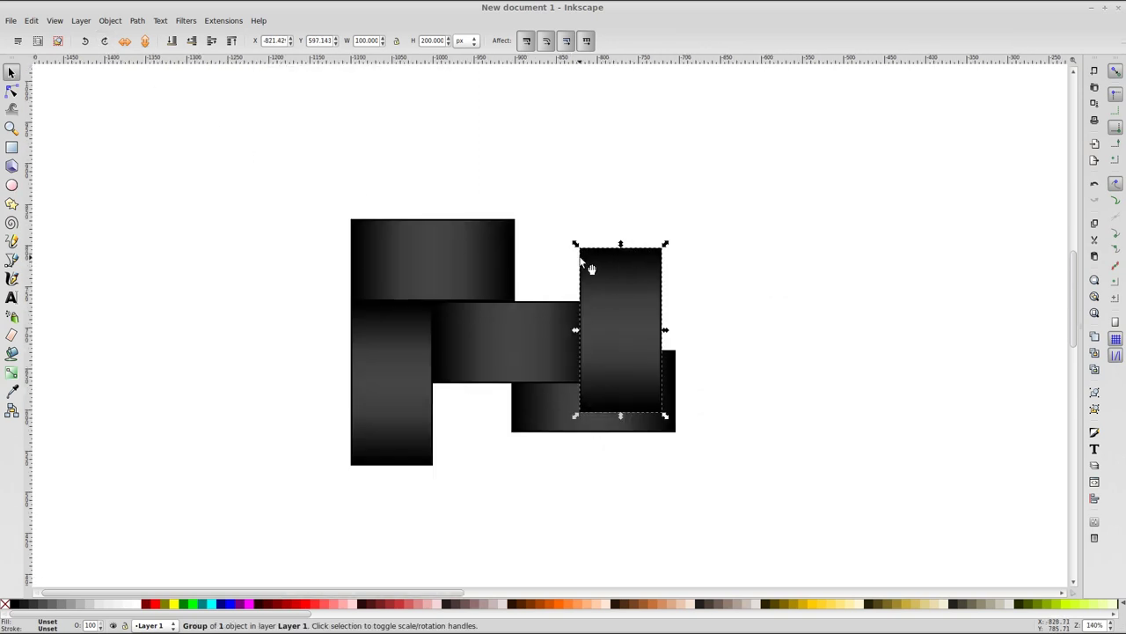
left_click_drag(581, 257, 450, 396)
scroll(453, 395, "up", 2)
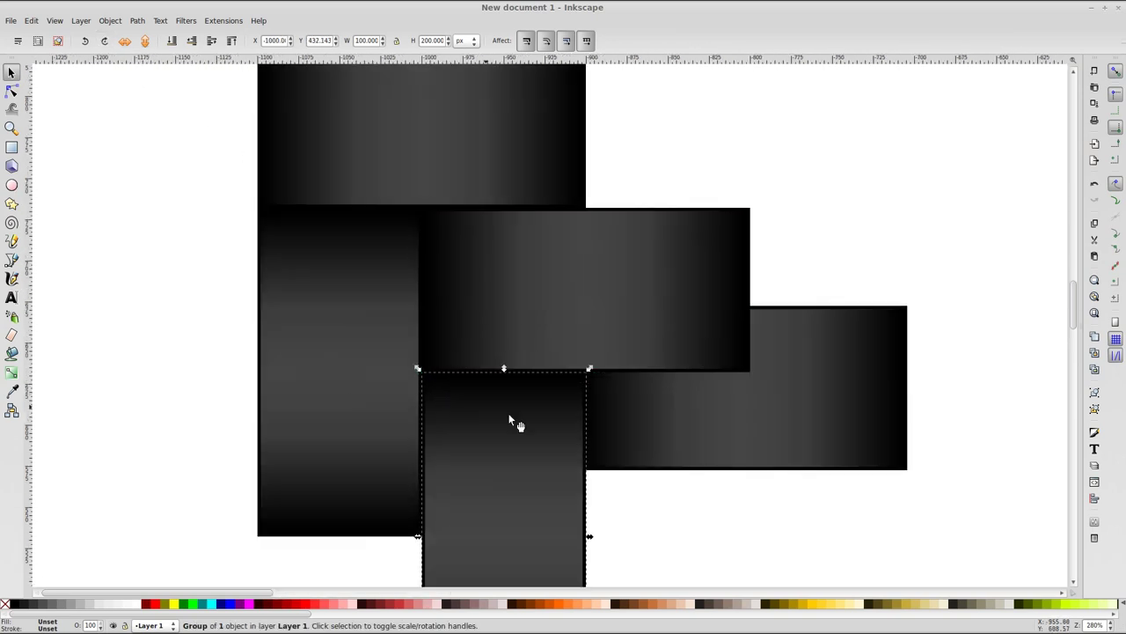
mouse_move(482, 238)
left_mouse_down()
mouse_move(493, 313)
mouse_move(485, 305)
left_mouse_up()
scroll(524, 385, "down", 2)
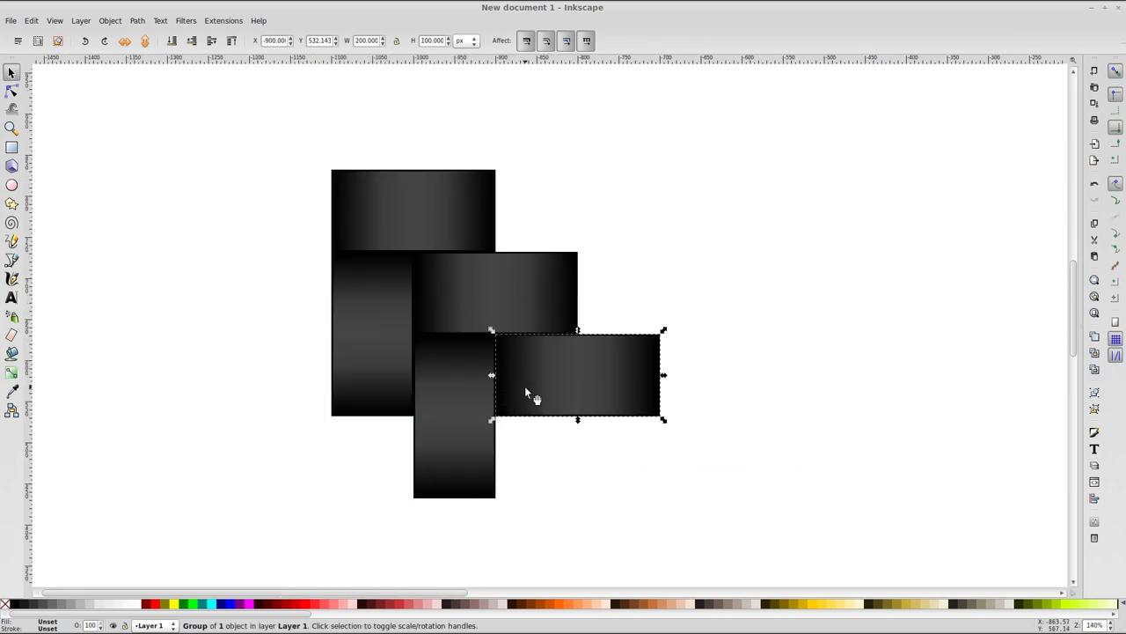
- Duplicate two strip pairs and snap the copies corner to corner down-right along the weave
left_click(395, 388)
left_click(434, 380, "shift")
key("ctrl+d")
mouse_move(345, 261)
left_mouse_down()
mouse_move(552, 427)
mouse_move(516, 434)
mouse_move(533, 369)
left_mouse_up()
left_click(464, 233)
left_click(488, 264, "shift")
key("ctrl+d")
left_click_drag(481, 244, 572, 363)
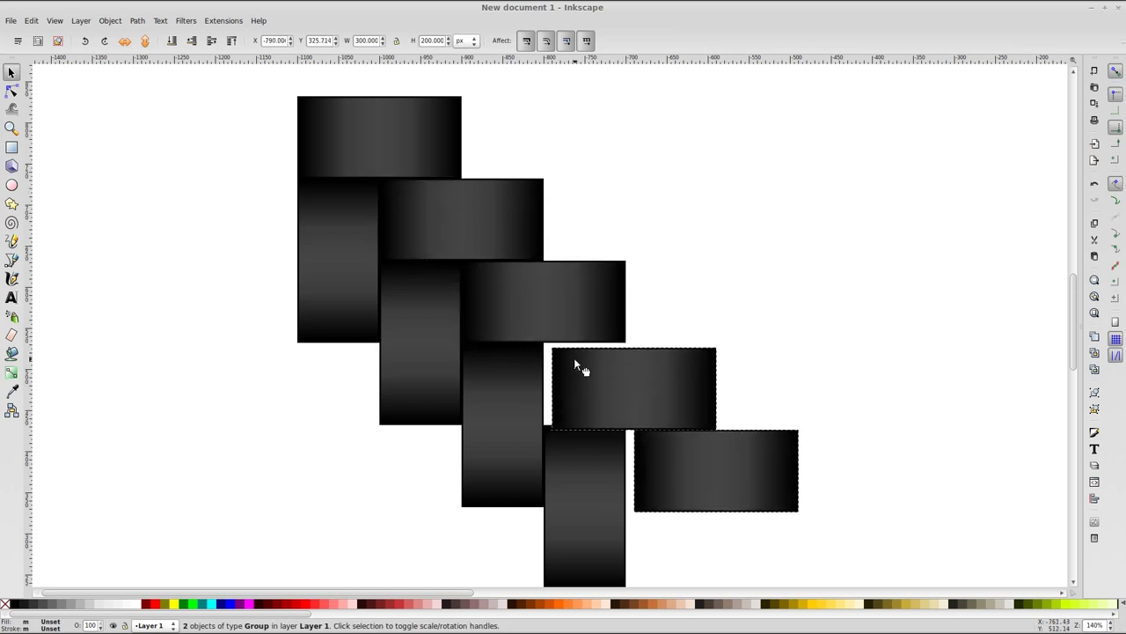
- Duplicate the upright strips and snap the copies into the top and right of the weave
left_click(571, 482)
key("ctrl+d")
left_click_drag(566, 478, 616, 202)
mouse_move(655, 285)
left_mouse_down()
mouse_move(604, 253)
mouse_move(526, 173)
left_mouse_up()
key("ctrl+d")
left_click(601, 205)
left_click(511, 142, "shift")
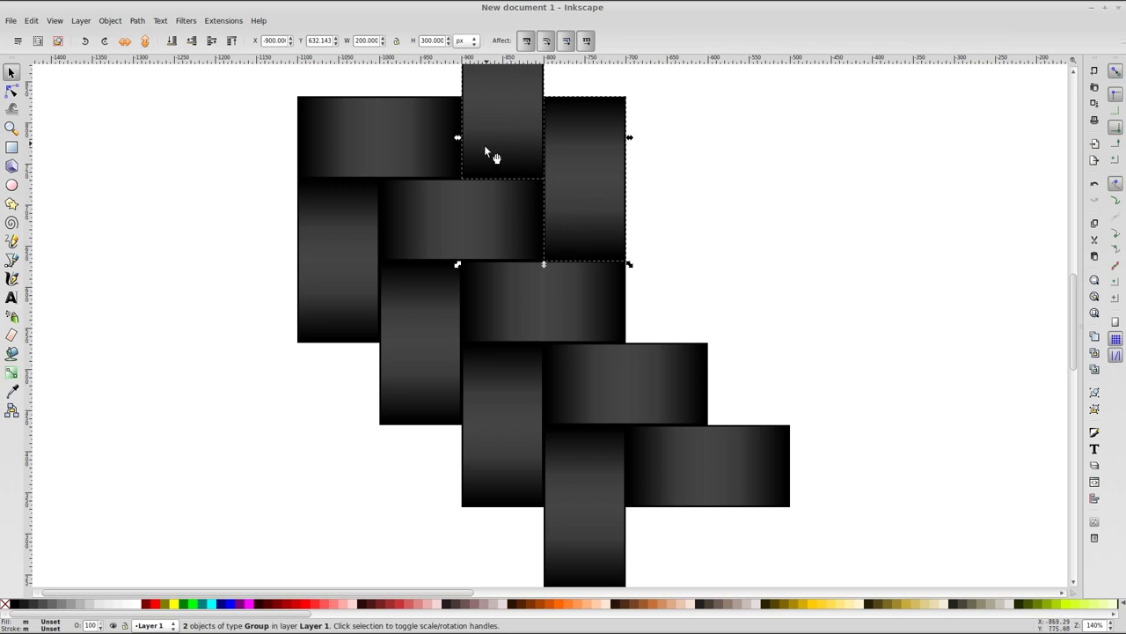
key("ctrl+d")
left_click_drag(485, 149, 658, 317)
- Copy a horizontal strip twice to extend the weave's left edge
left_click(602, 403)
key("ctrl+d")
mouse_move(689, 390)
left_mouse_down()
mouse_move(403, 416)
mouse_move(358, 366)
left_mouse_up()
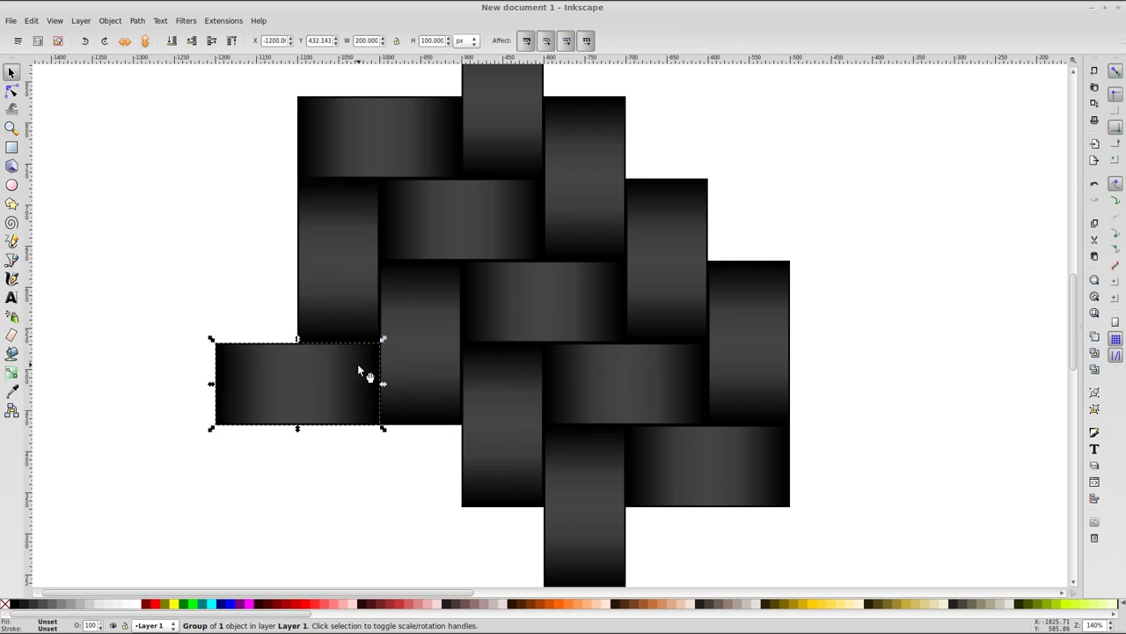
key("ctrl+d")
left_click_drag(368, 364, 444, 451)
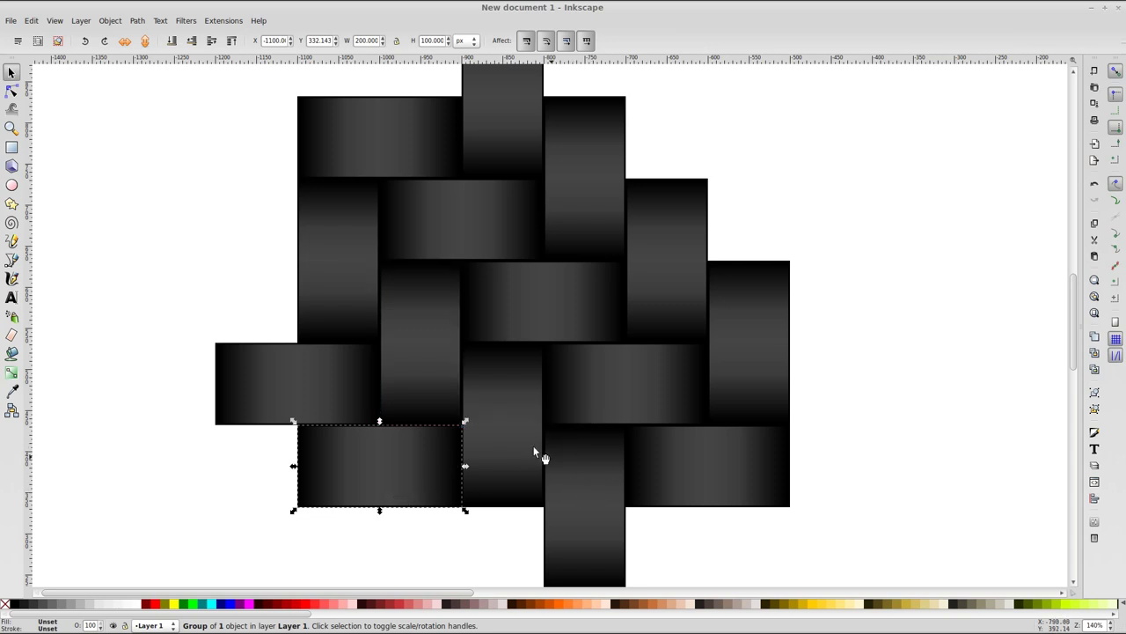
mouse_move(434, 455)
left_mouse_down()
mouse_move(399, 463)
mouse_move(280, 323)
left_mouse_up()
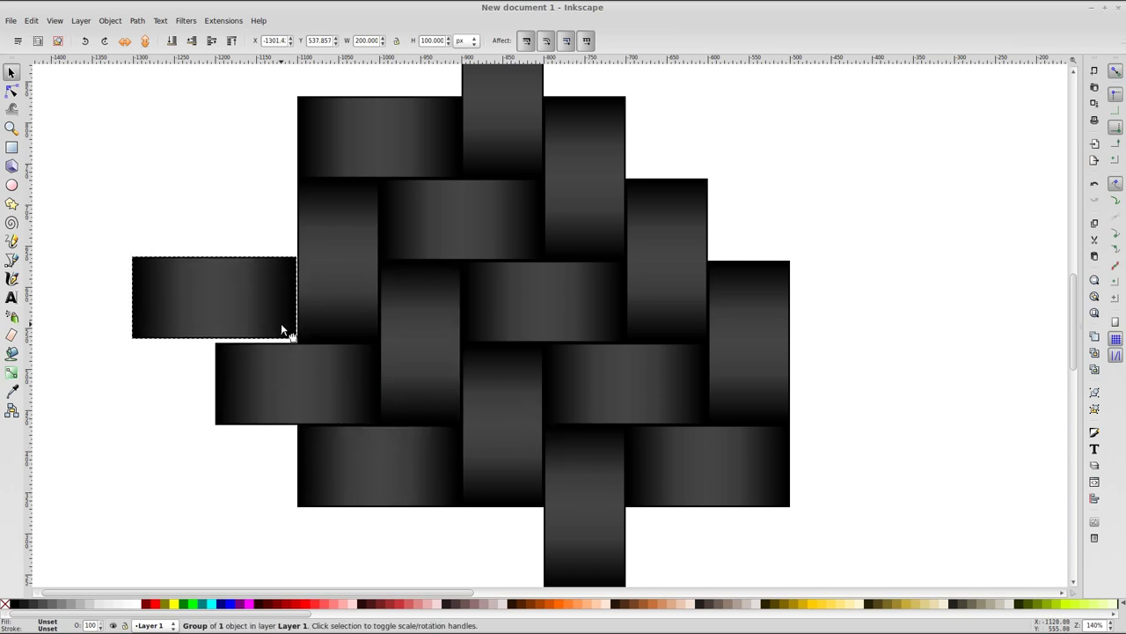
left_click_drag(368, 387, 382, 410)
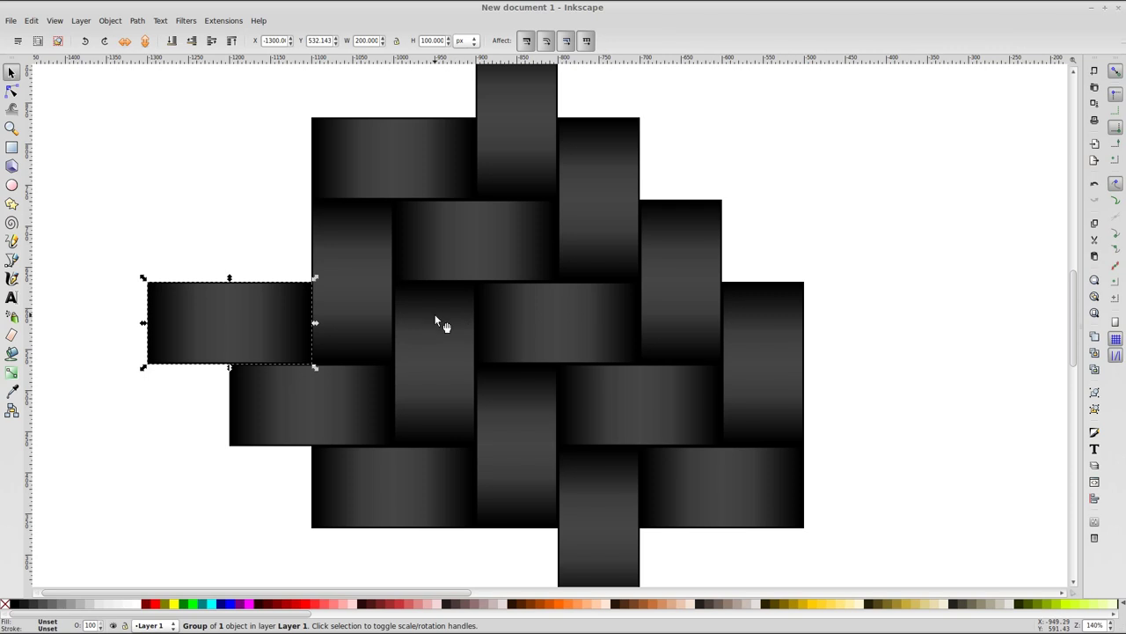
scroll(427, 313, "right", 1)
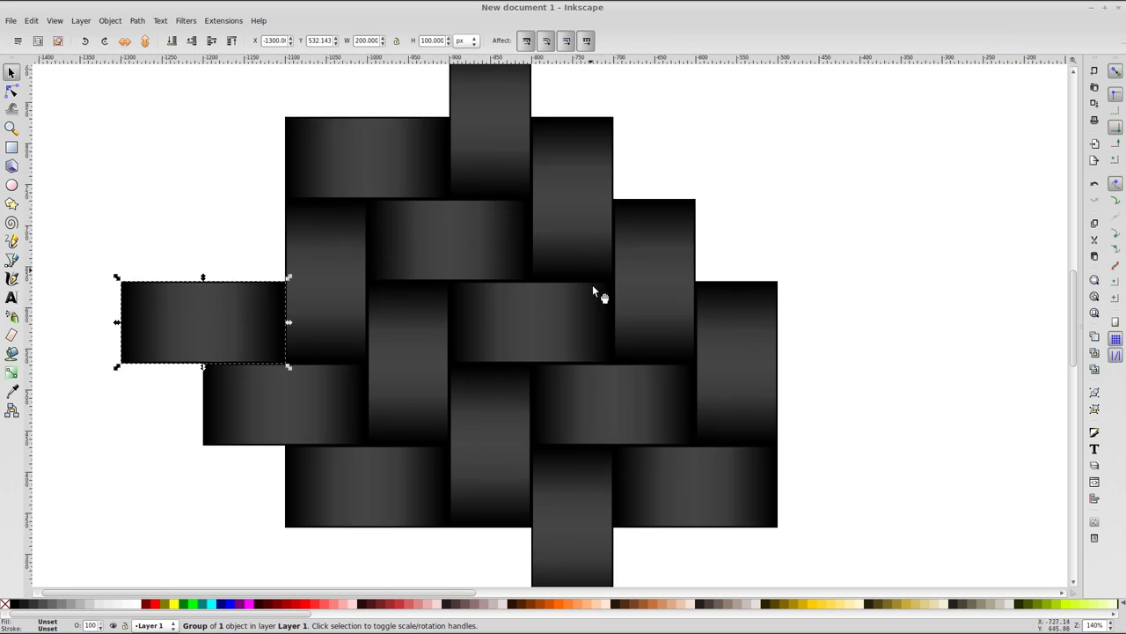
- Draw a square over the weave with 50% opacity and a red fill
key("r")
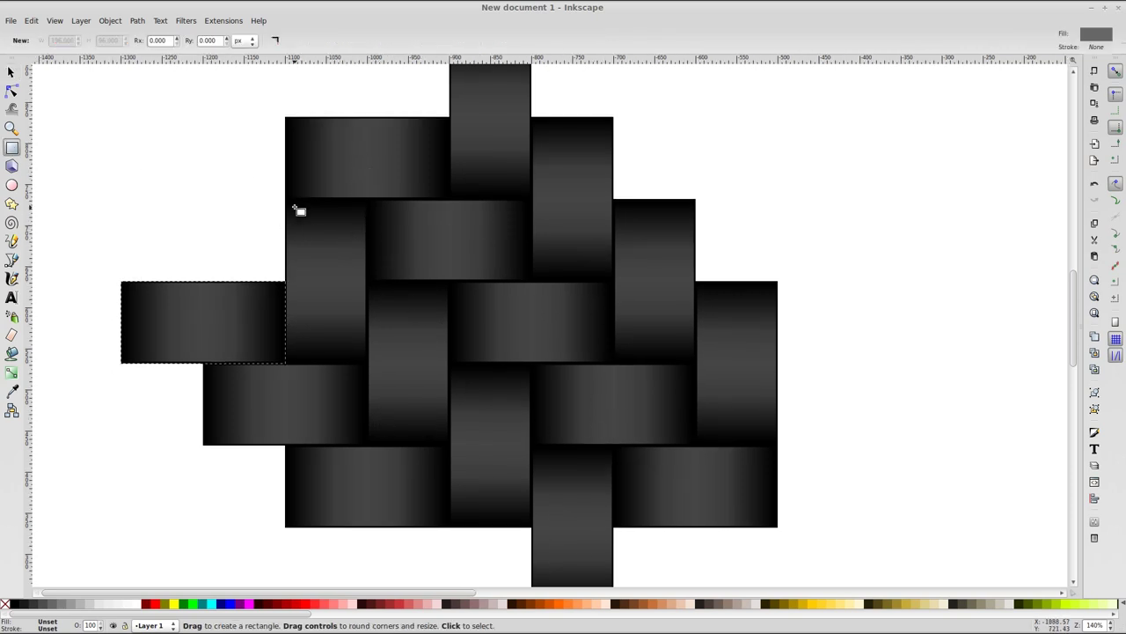
left_click_drag(290, 199, 613, 523)
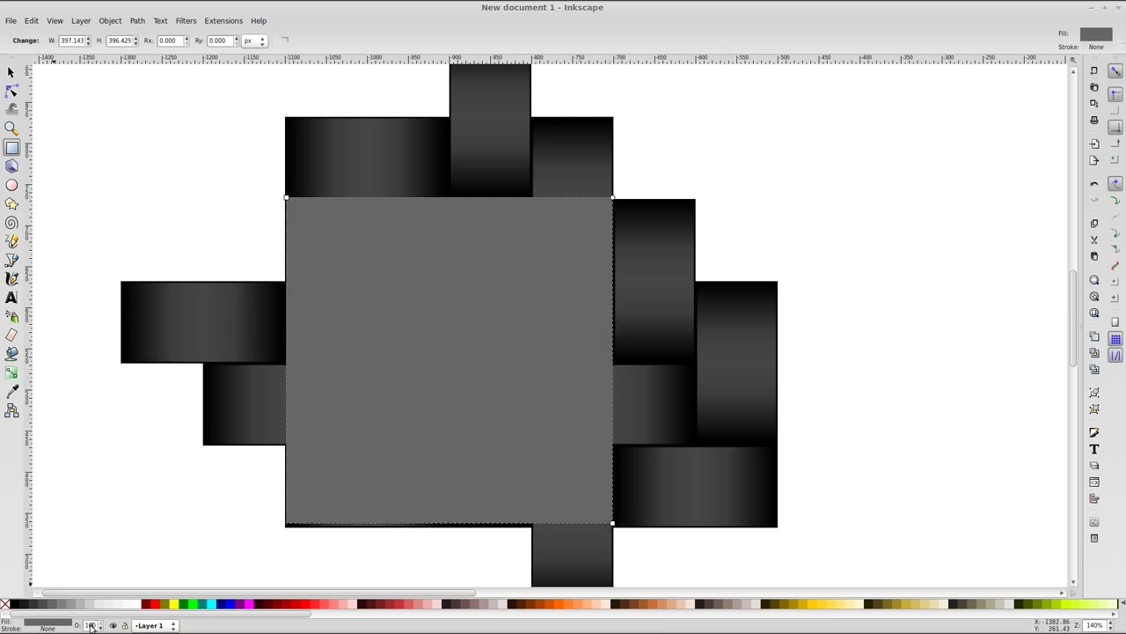
type("50")
key("Return")
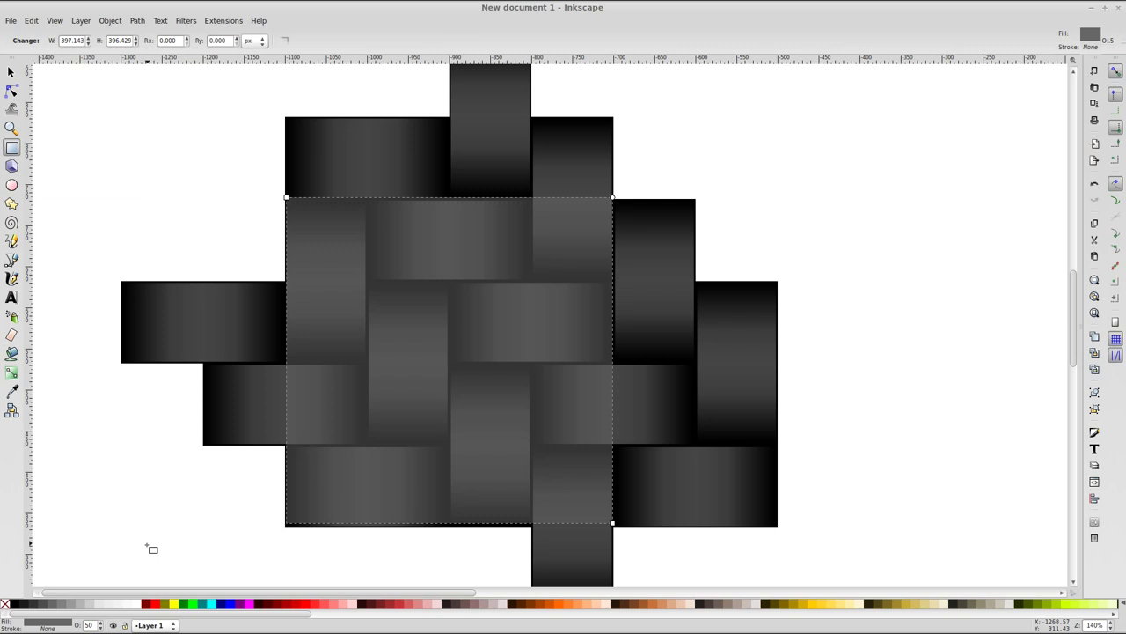
left_click(154, 602)
key("s")
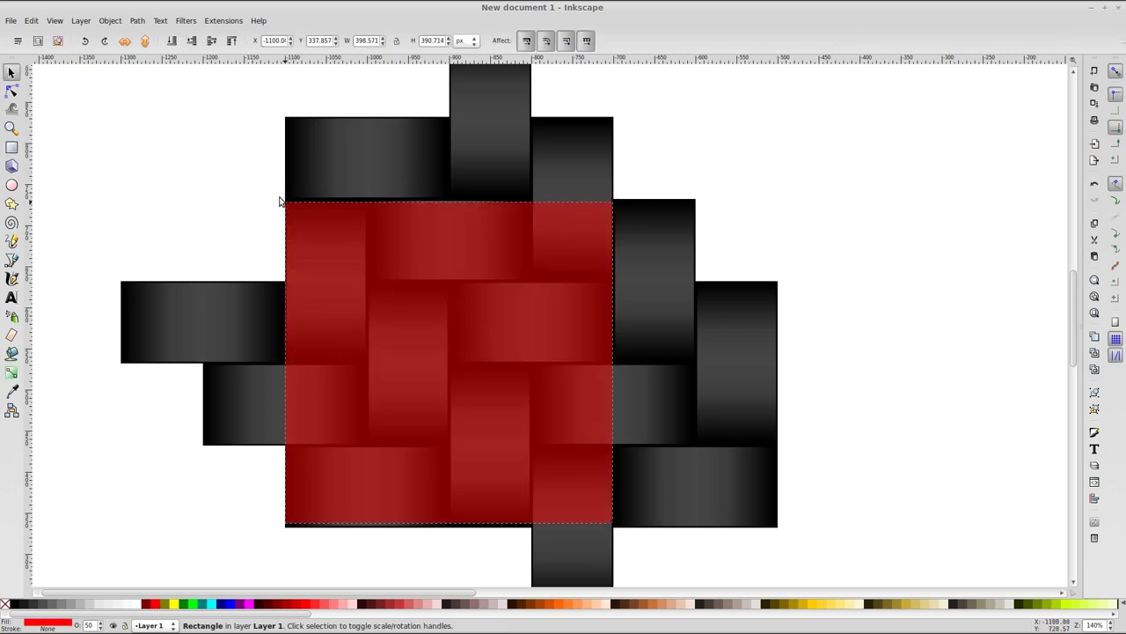
- Resize the red square to exactly 400 × 400 px using snapping
left_click_drag(280, 195, 278, 197)
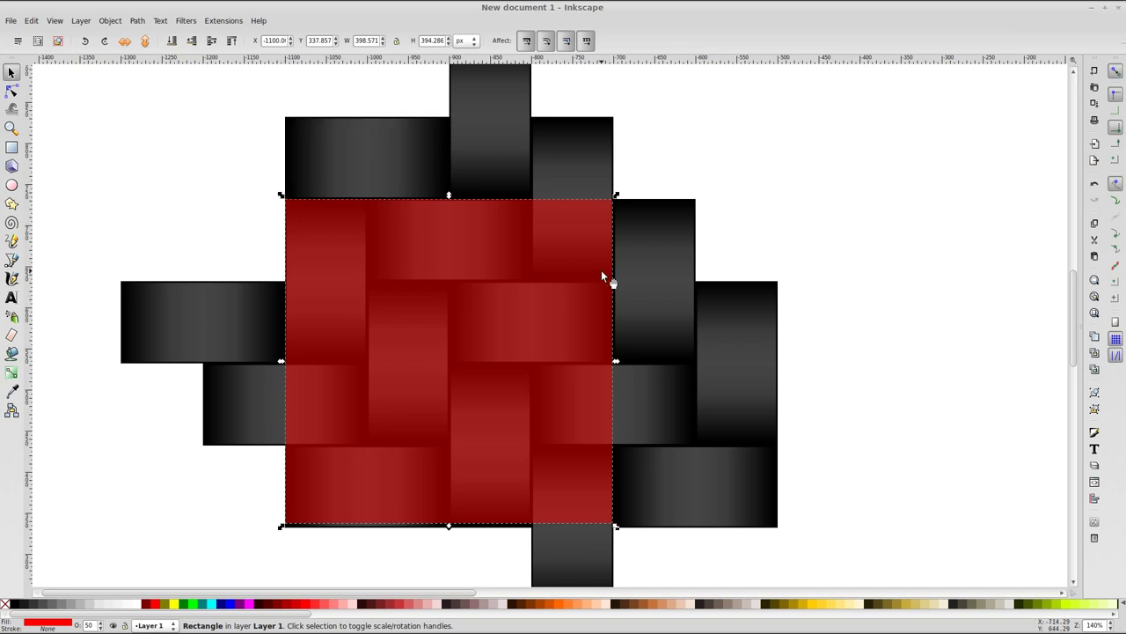
left_click_drag(616, 194, 618, 195)
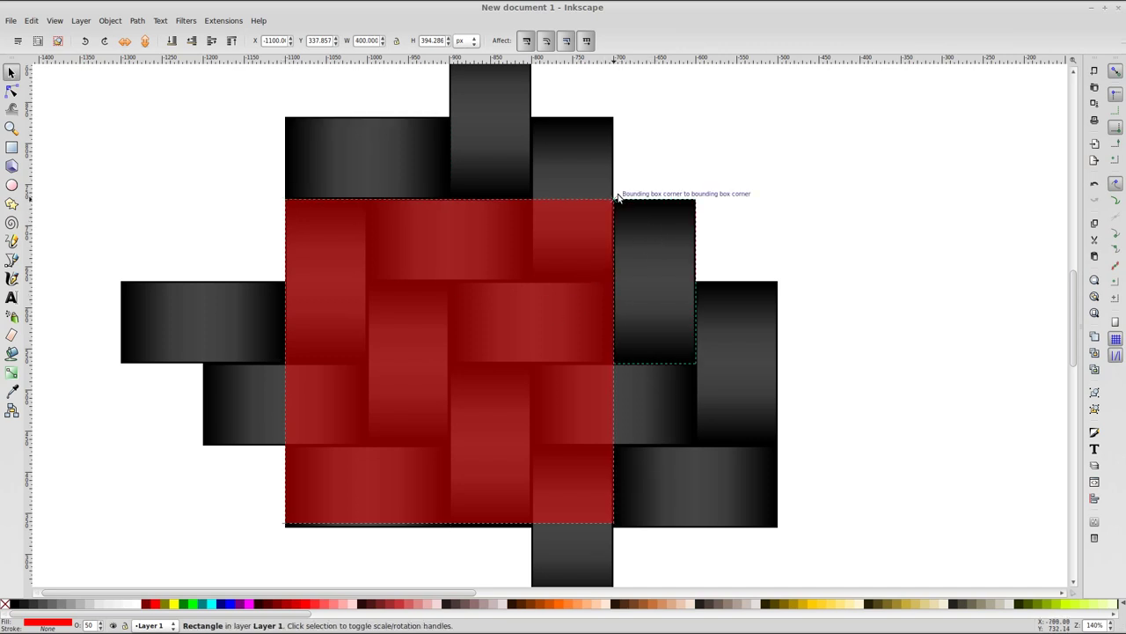
scroll(544, 466, "down", 2)
scroll(544, 467, "left", 1)
left_click_drag(331, 469, 327, 467)
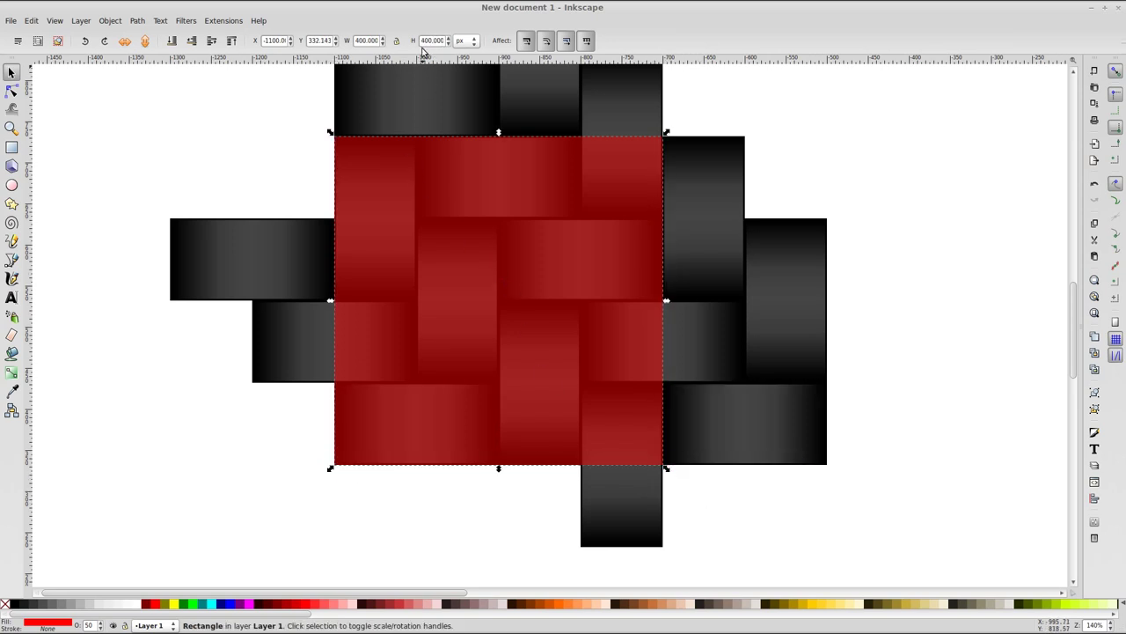
scroll(620, 357, "up", 1)
scroll(607, 378, "right", 1)
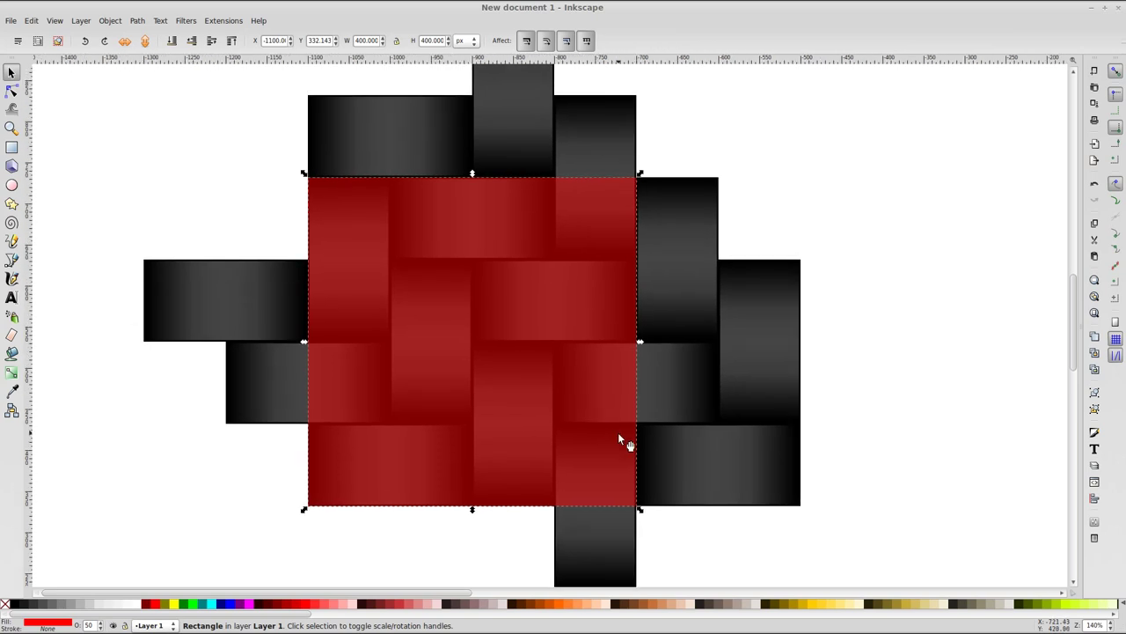
scroll(585, 381, "down", 2)
- Group the sixteen weave strips and snap the red square back over their centre
left_click_drag(586, 381, 889, 389)
left_click_drag(299, 168, 723, 510)
left_click(1095, 394)
left_click_drag(777, 310, 460, 251)
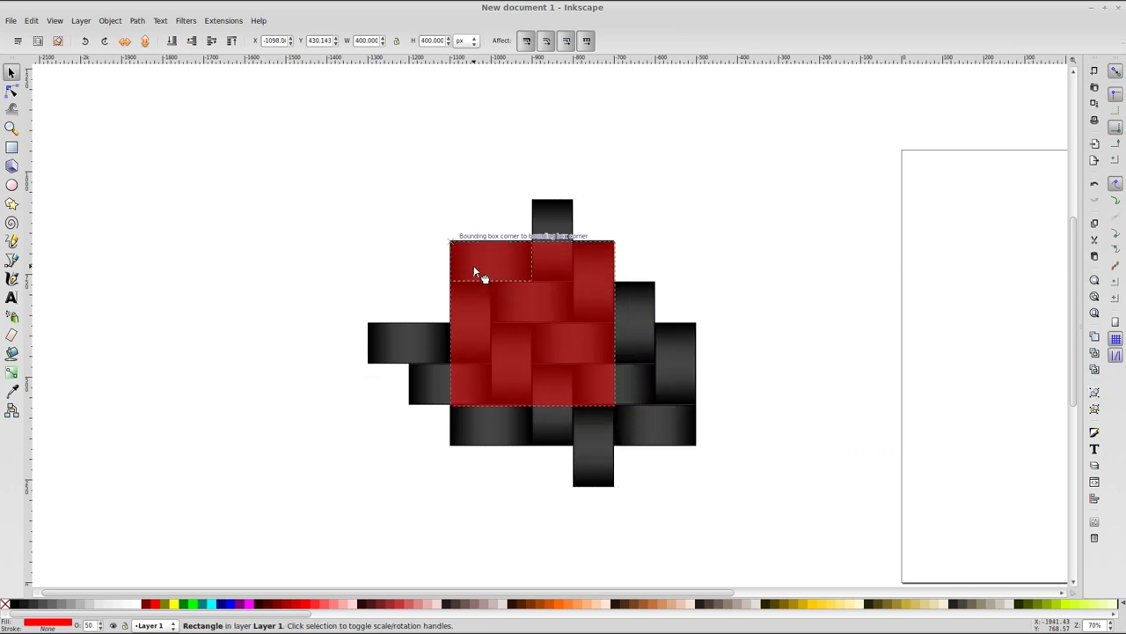
scroll(460, 250, "up", 6)
left_click_drag(340, 219, 338, 222)
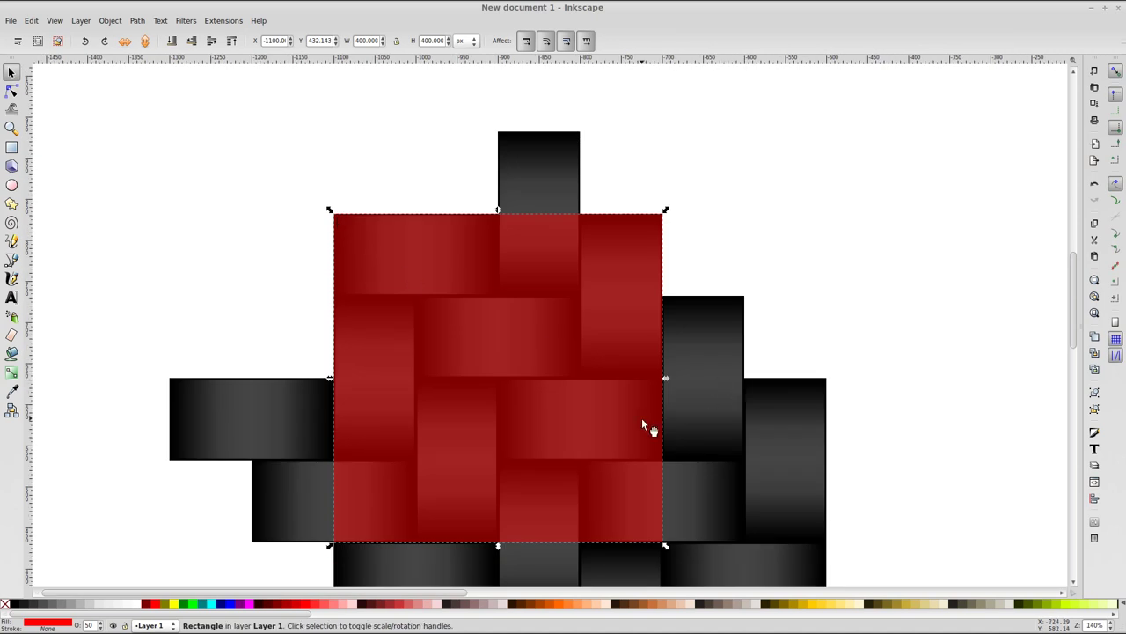
scroll(641, 418, "right", 2)
scroll(572, 361, "down", 2)
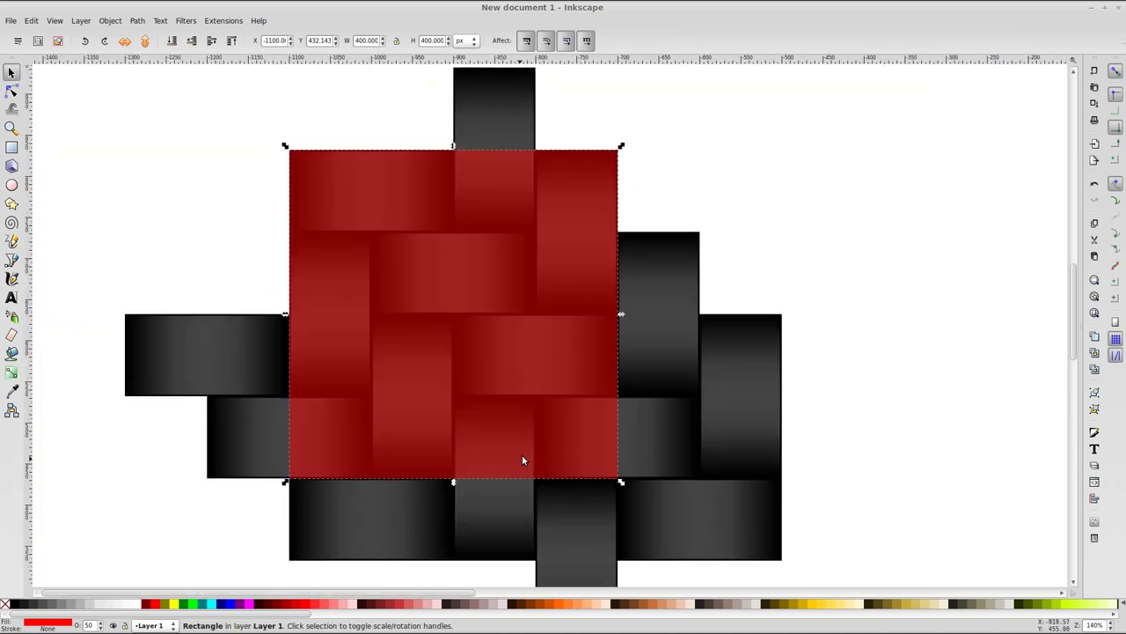
scroll(551, 498, "down", 2, "ctrl")
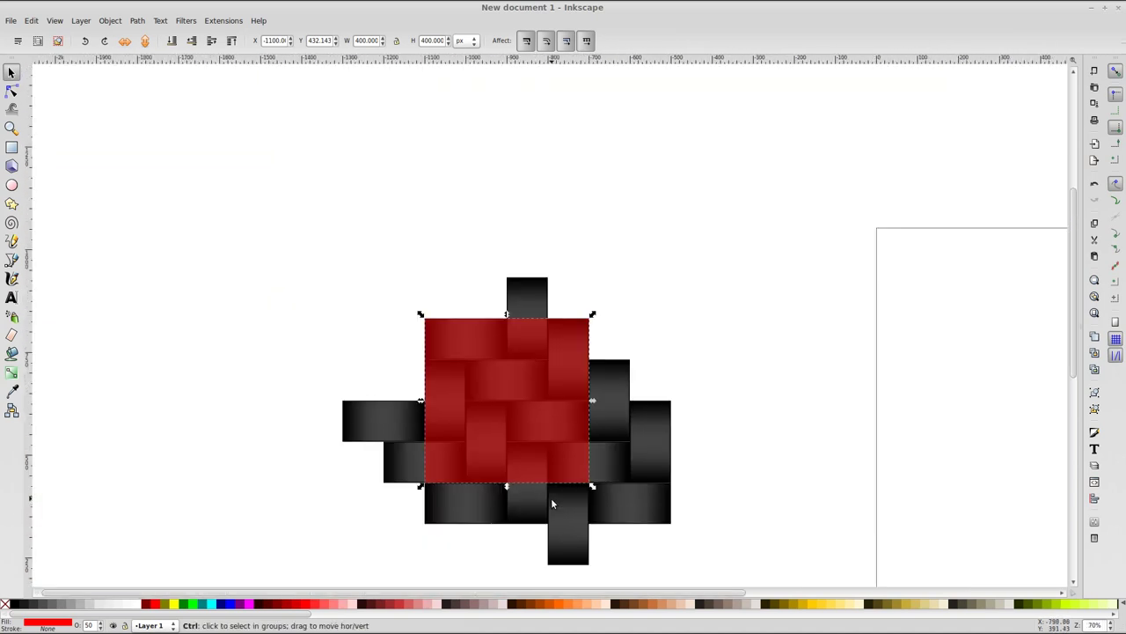
scroll(506, 484, "down", 2)
- Clip the weave group to the red square with Object > Clip > Set
mouse_move(236, 160)
left_mouse_down()
mouse_move(708, 515)
mouse_move(689, 507)
left_mouse_up()
left_click(110, 20)
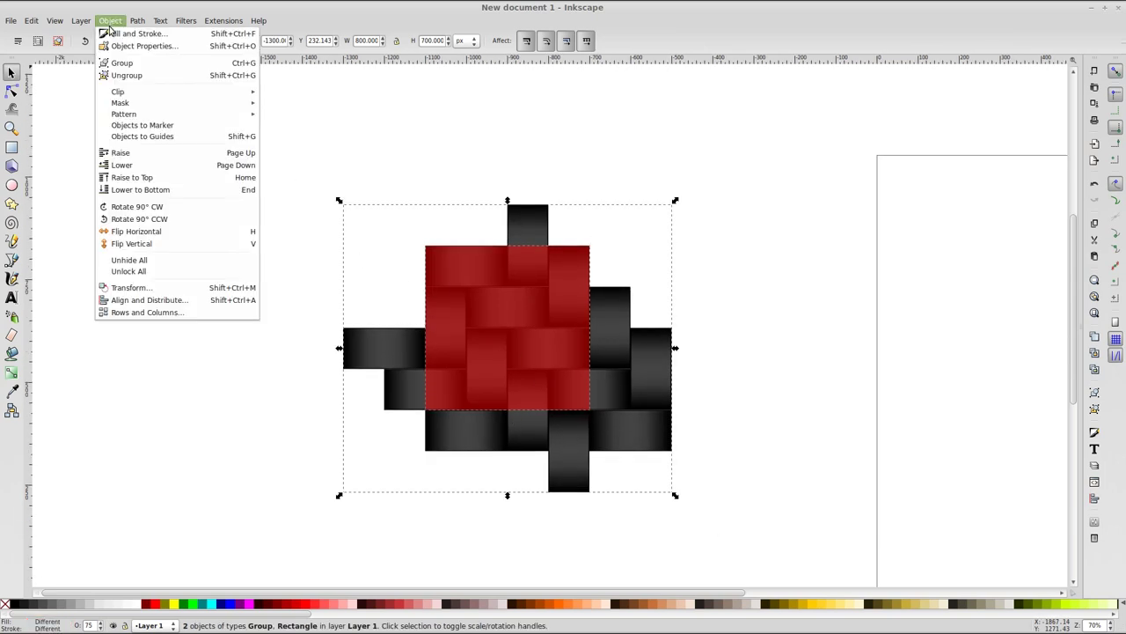
left_click(279, 91)
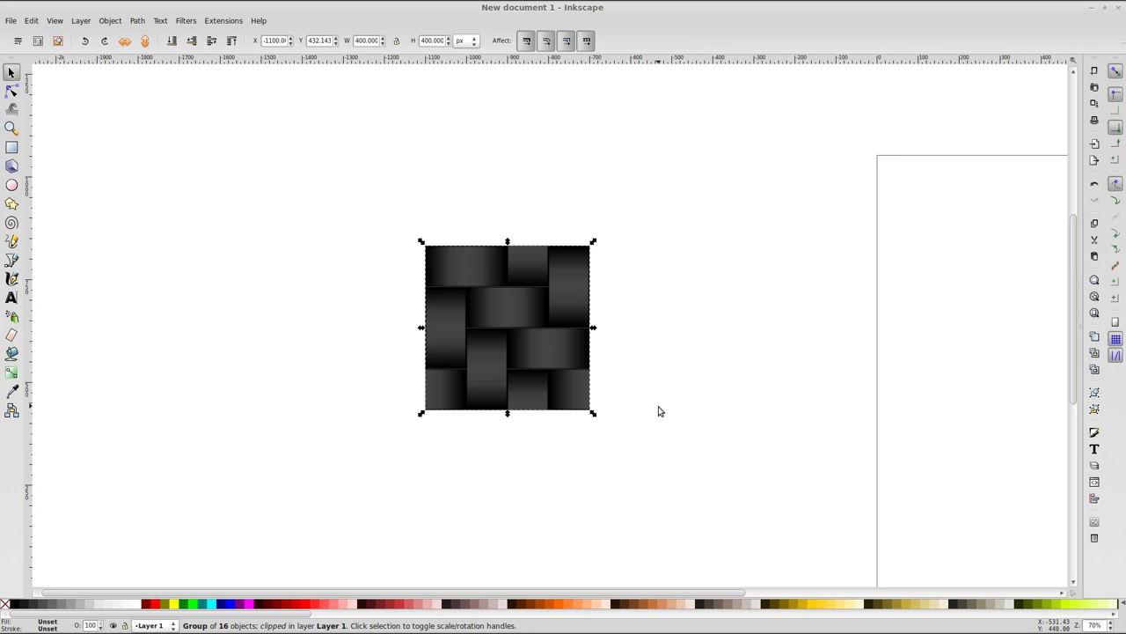
- Duplicate the clipped tile and snap copies to the right of and below the original
key("ctrl")
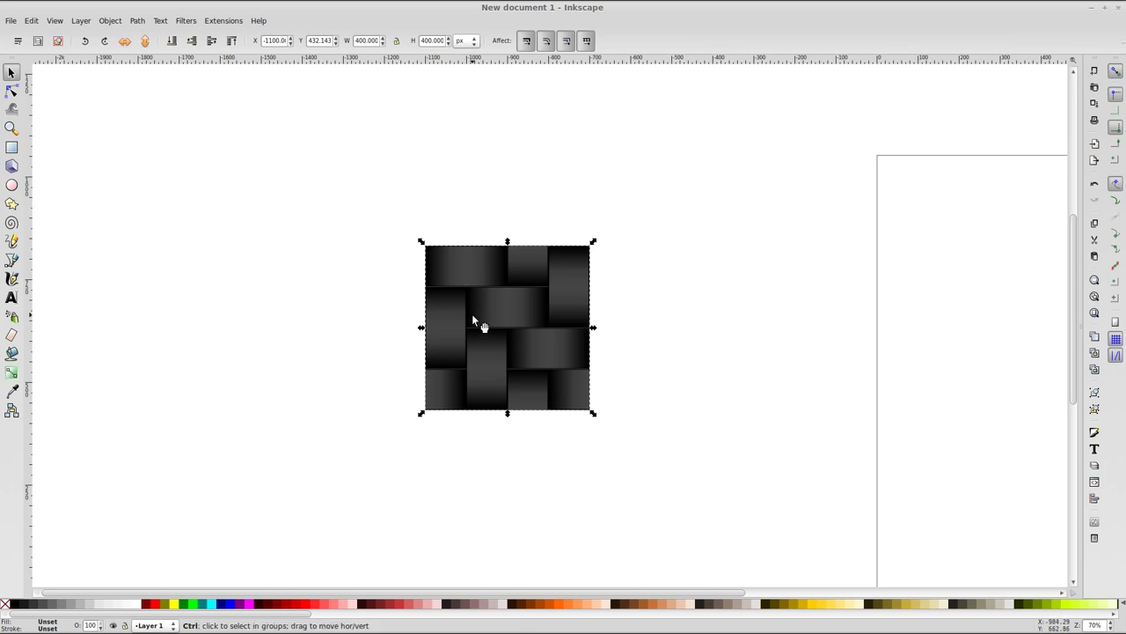
key("ctrl+d")
mouse_move(467, 291)
left_mouse_down()
mouse_move(621, 267)
mouse_move(458, 433)
left_mouse_up()
key("ctrl+d")
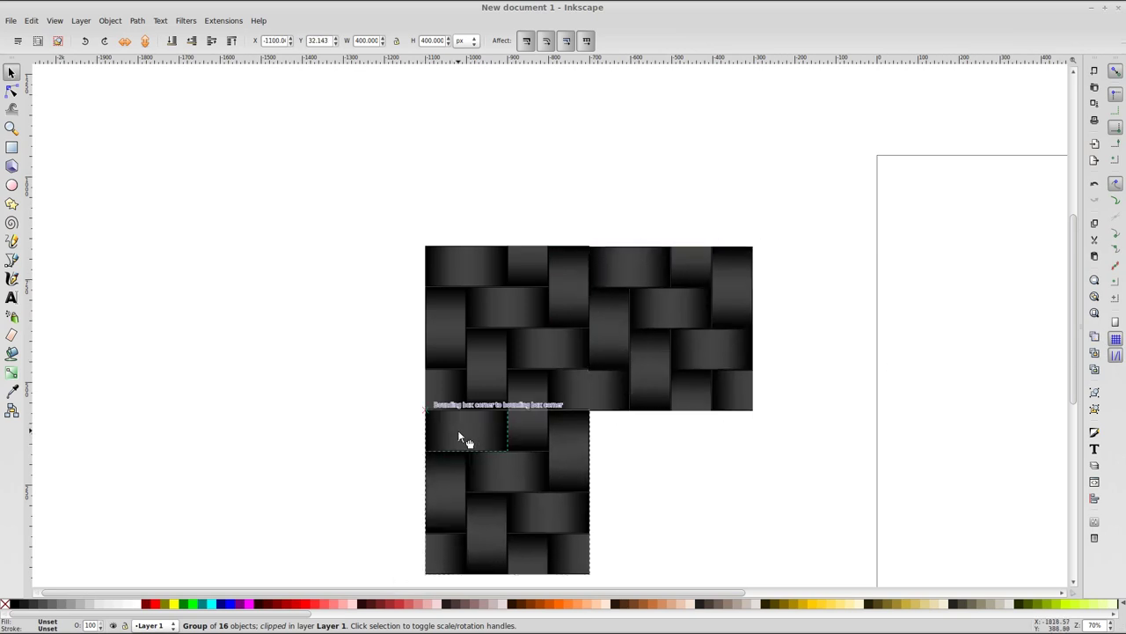
- Add a fourth copy in the bottom-right corner, completing the seamless two-by-two block
left_click(607, 251)
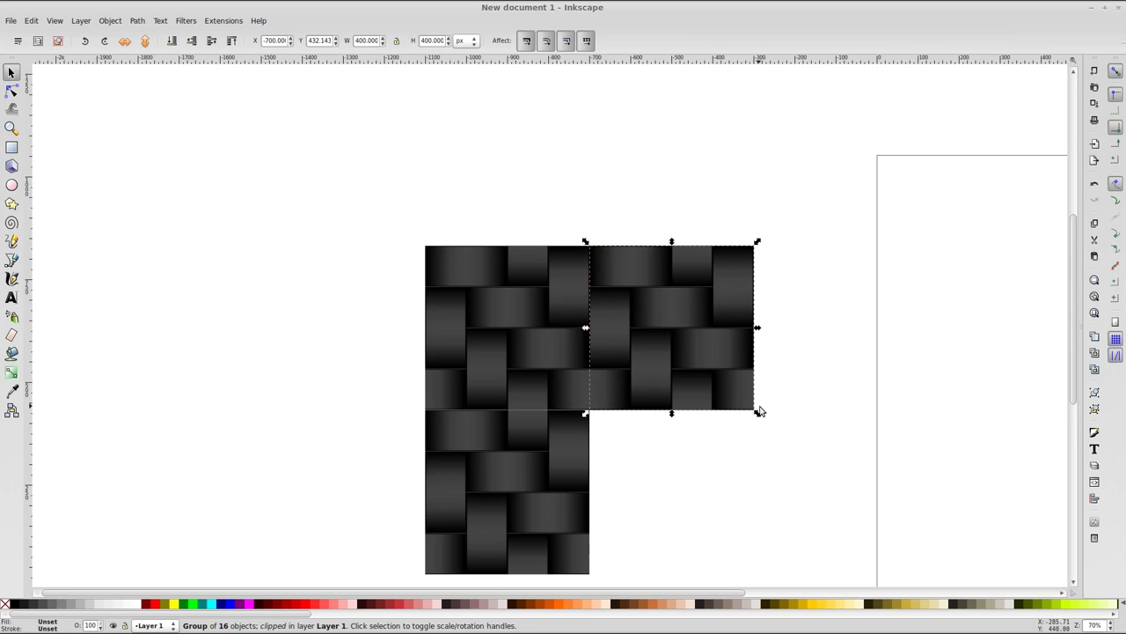
key("ctrl+d")
left_click_drag(601, 256, 604, 432)
left_click(702, 453)
left_click_drag(479, 335, 484, 335)
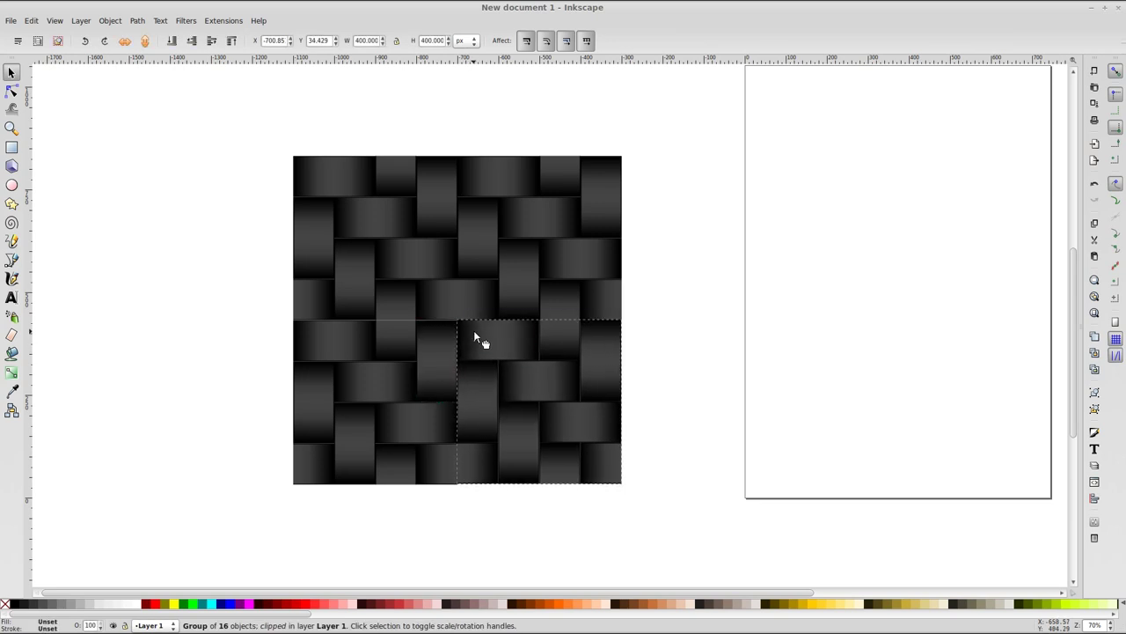
left_click(692, 419)
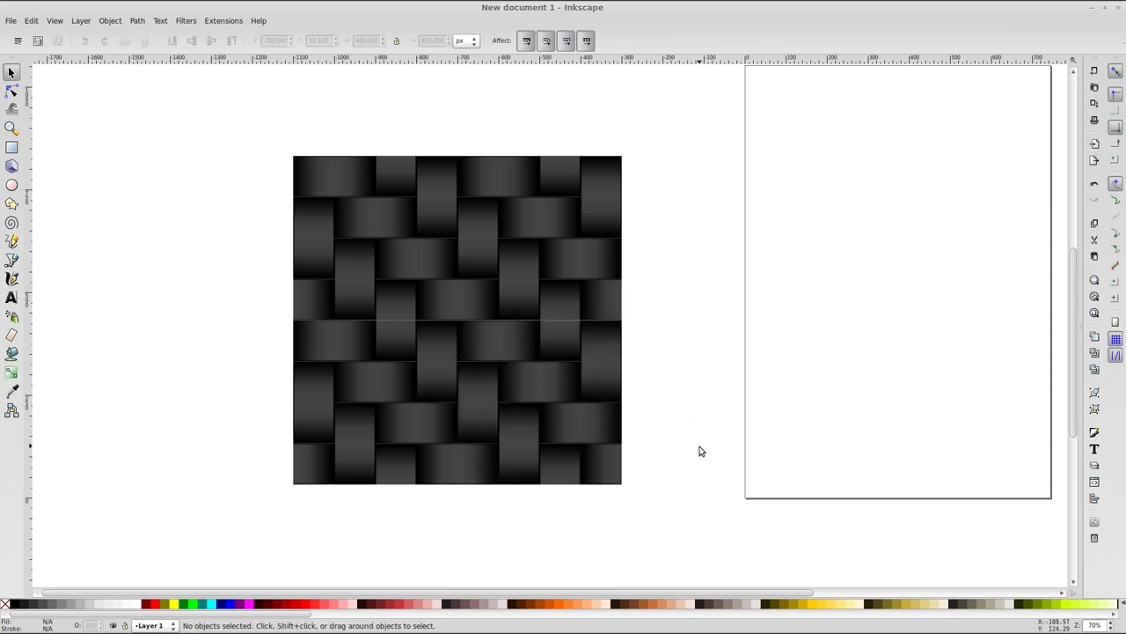
- Set up a bitmap export of one 400×400 tile as carbonfiber.png on the Desktop
left_click(540, 258)
left_click(1095, 160)
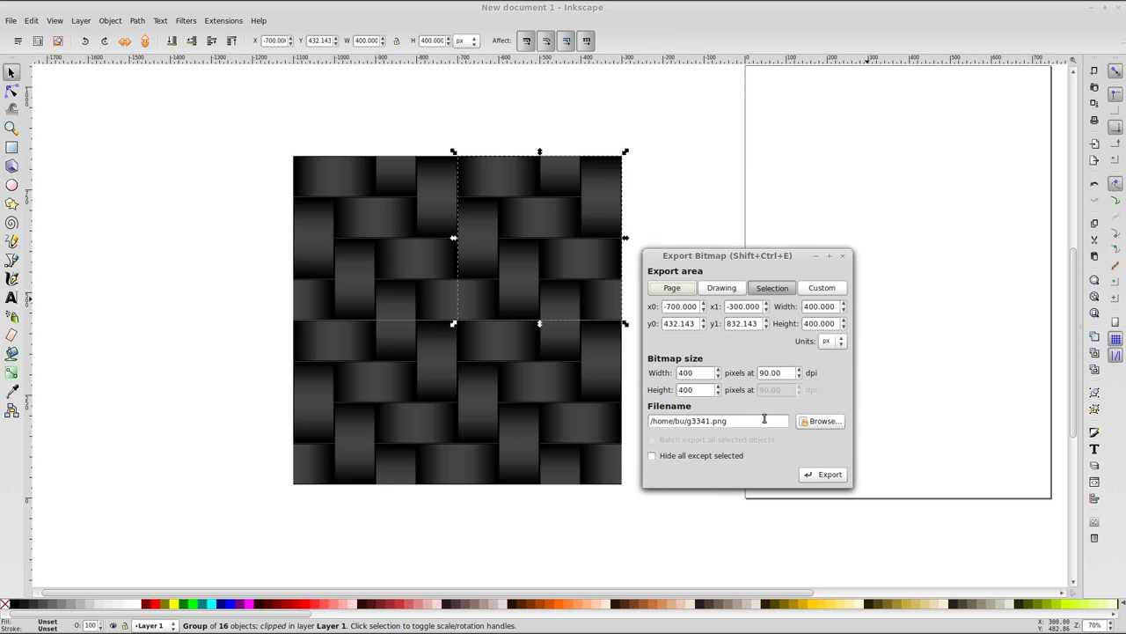
left_click(821, 421)
left_click(341, 249)
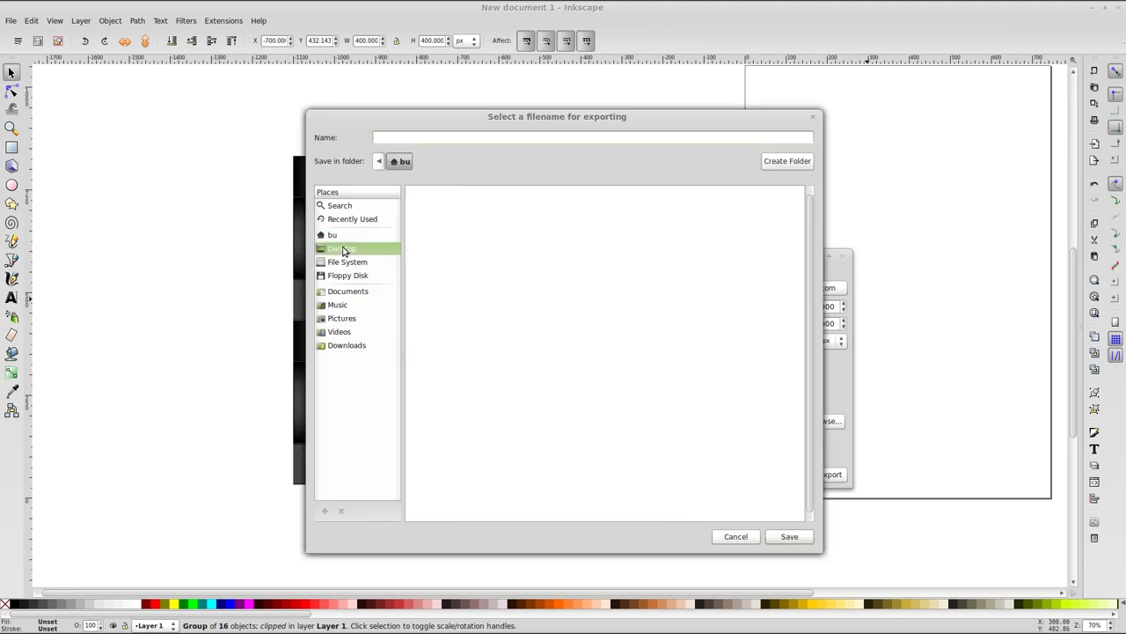
left_click(433, 138)
type("carbonfiber.png")
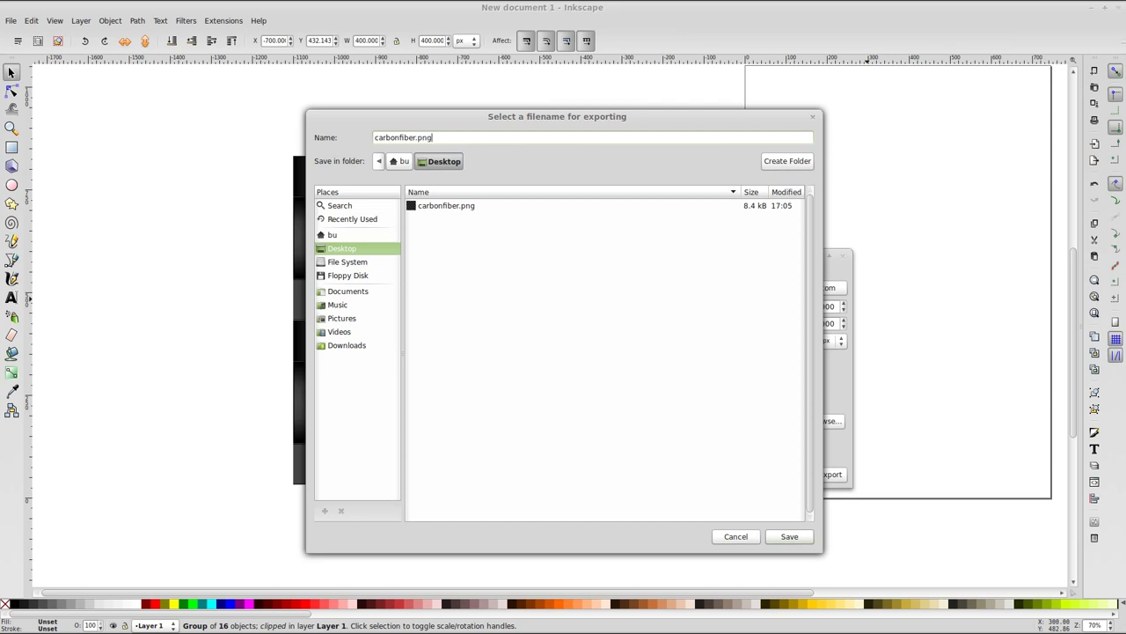
key("Return")
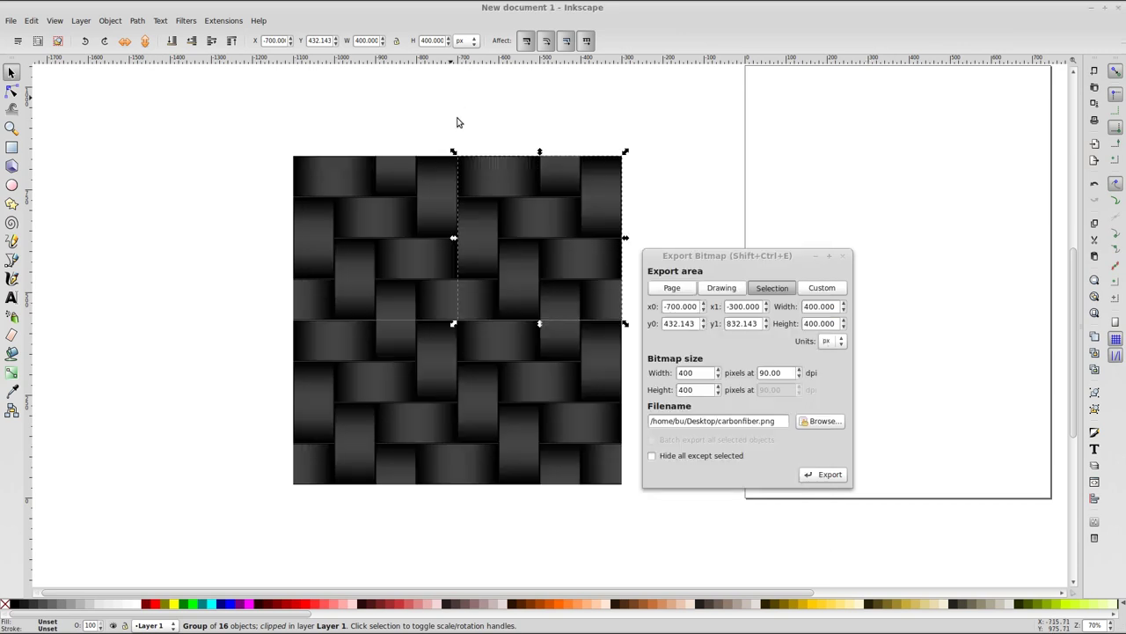
- Export carbonfiber.png, replacing the existing file, and close the export dialog
left_click(825, 475)
left_click(664, 372)
left_click(842, 256)
- Zoom in and select neighbouring tiled images to check for seams
scroll(495, 384, "up", 5, "ctrl")
key("ctrl+shift+g")
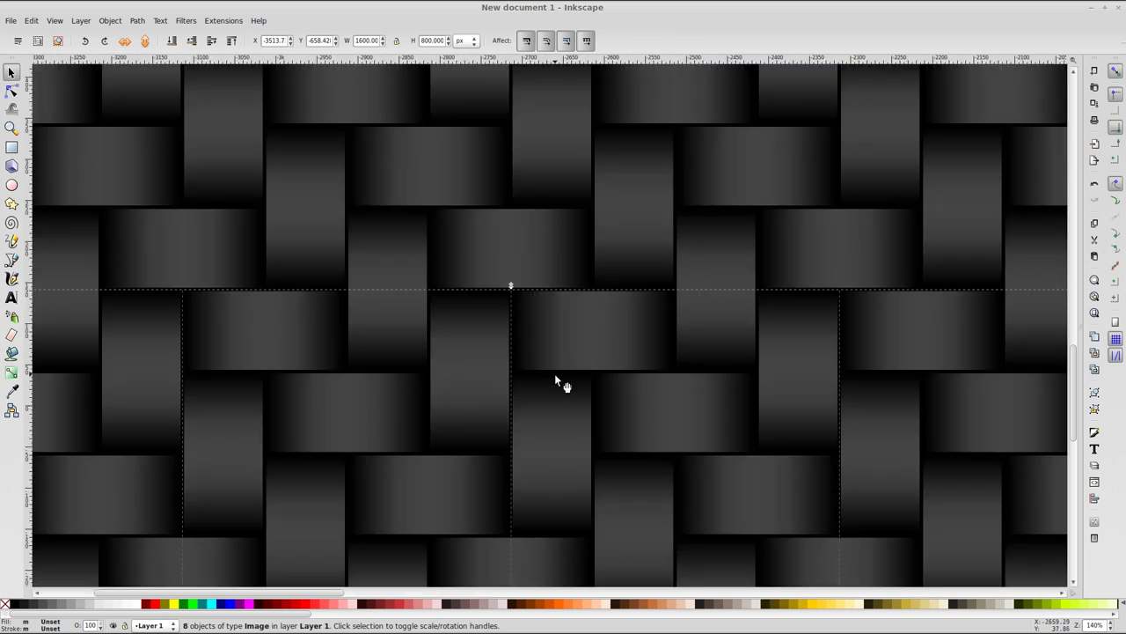
scroll(554, 373, "up", 1)
left_click(534, 268)
left_click(450, 255)
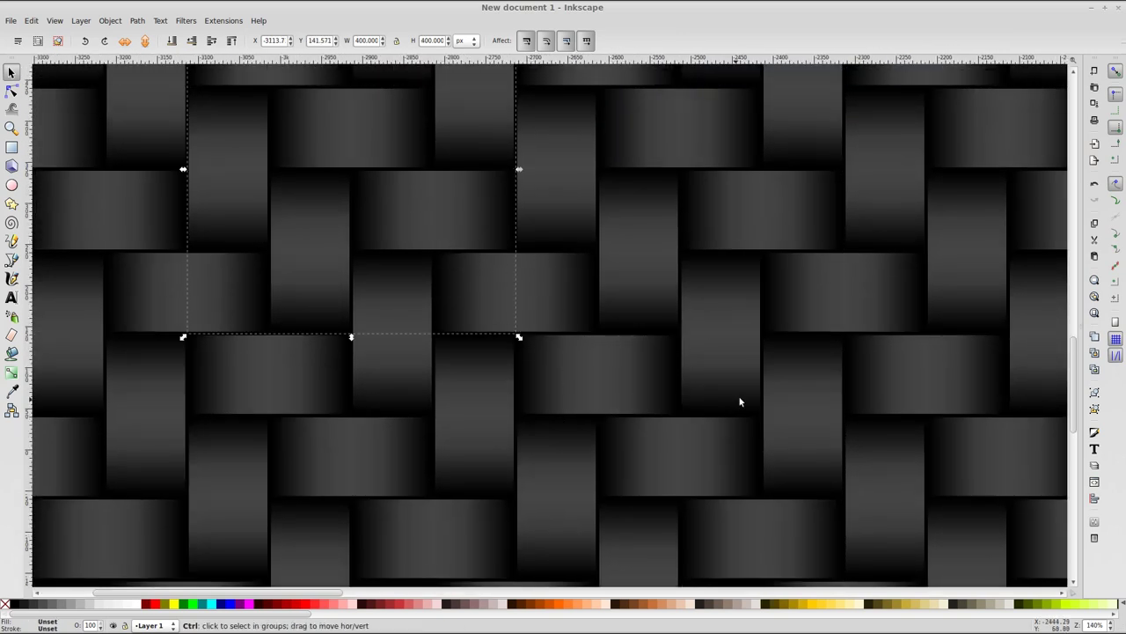